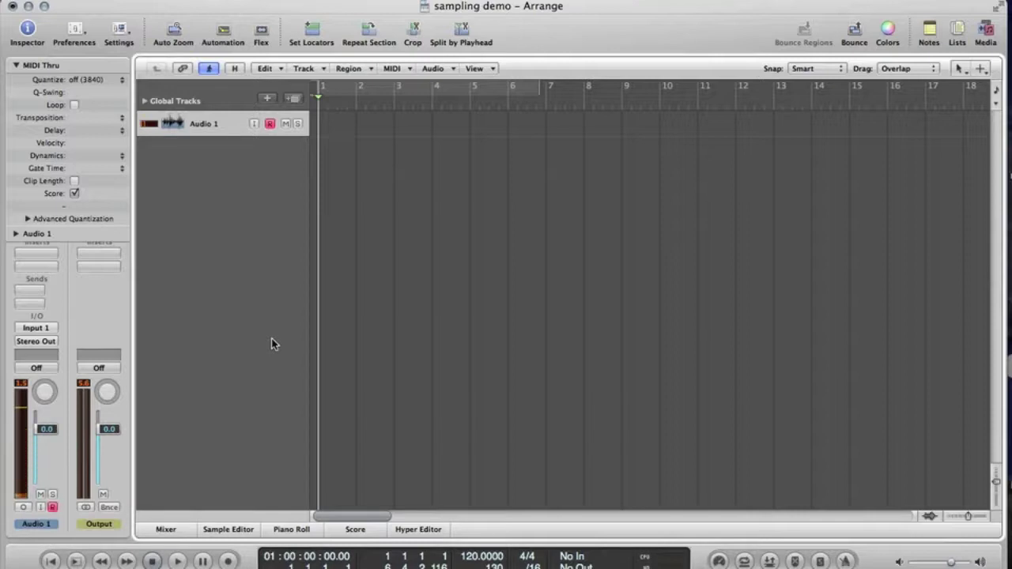
# Record a flute take on Audio 1, producing region sampling demo_1#02 across bars 1–6
pyautogui.press('r')
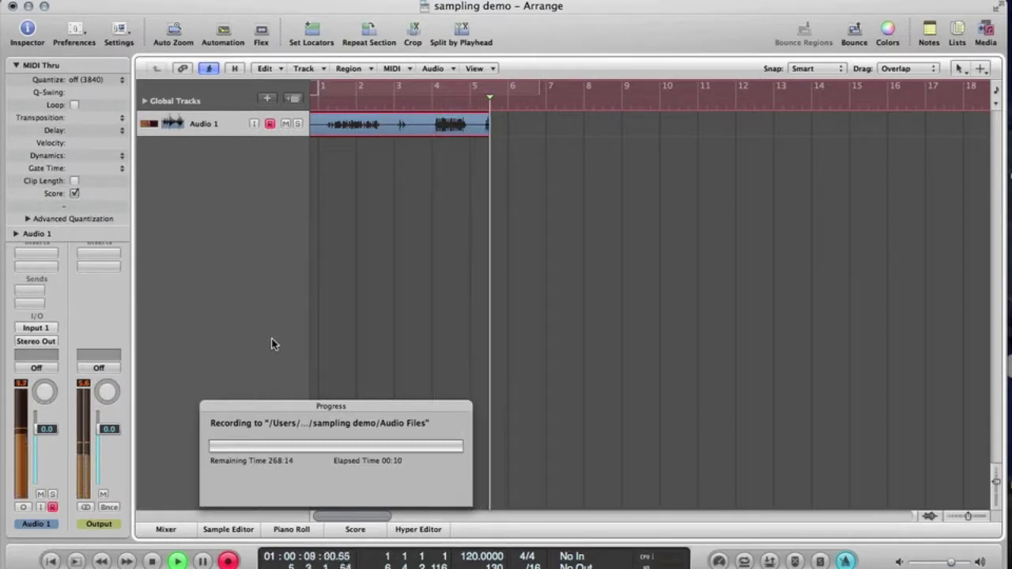
pyautogui.press('space')
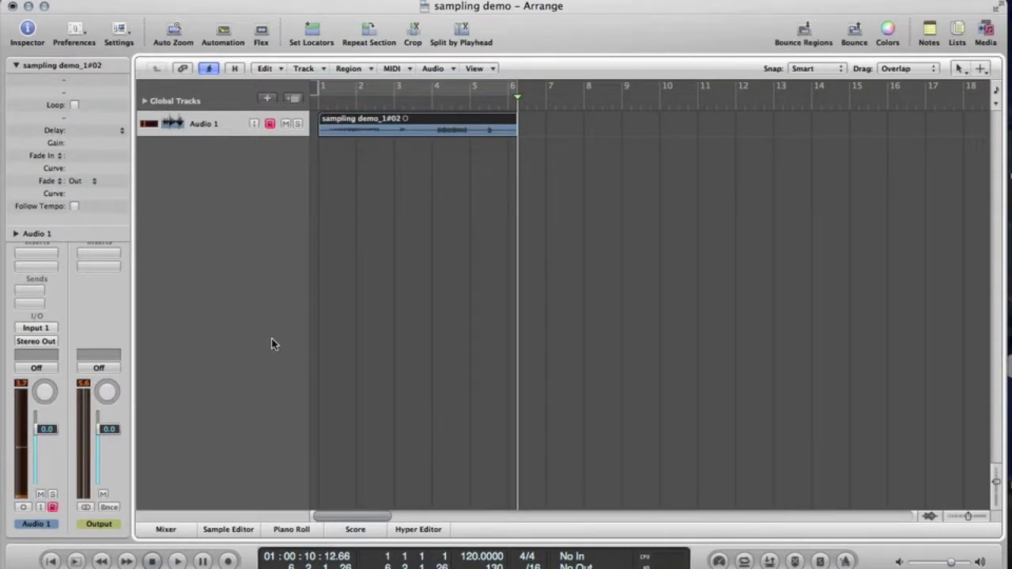
# Zoom to the take, switch to the Scissors Tool and split just before the first note
pyautogui.press('z')
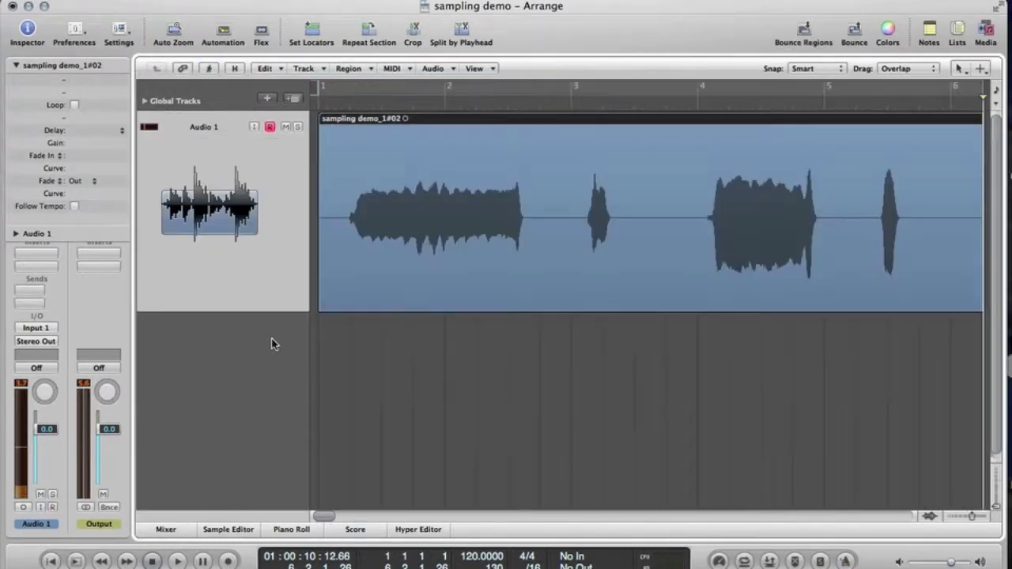
pyautogui.press('Escape')
pyautogui.click(419, 375)
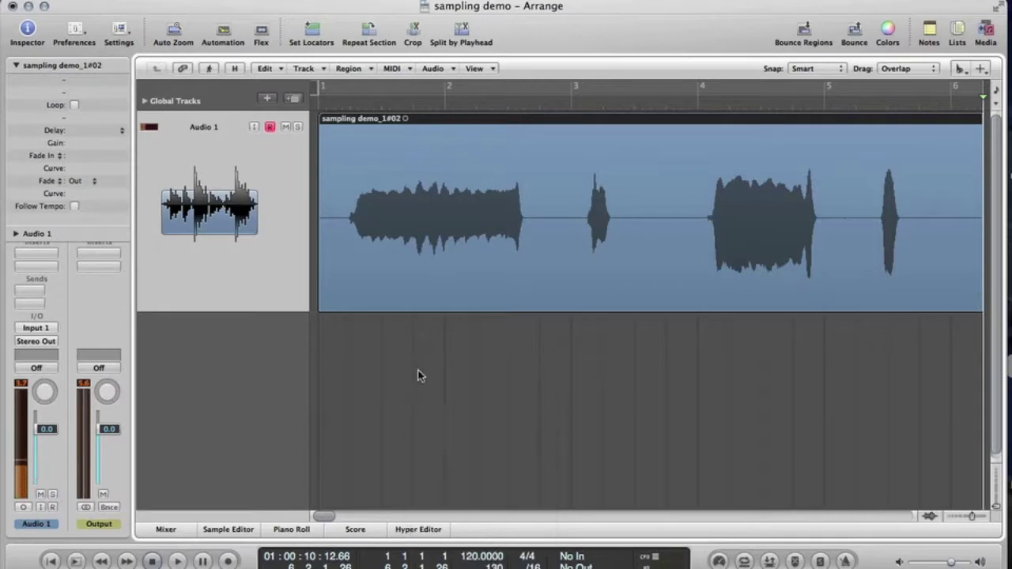
pyautogui.click(348, 230)
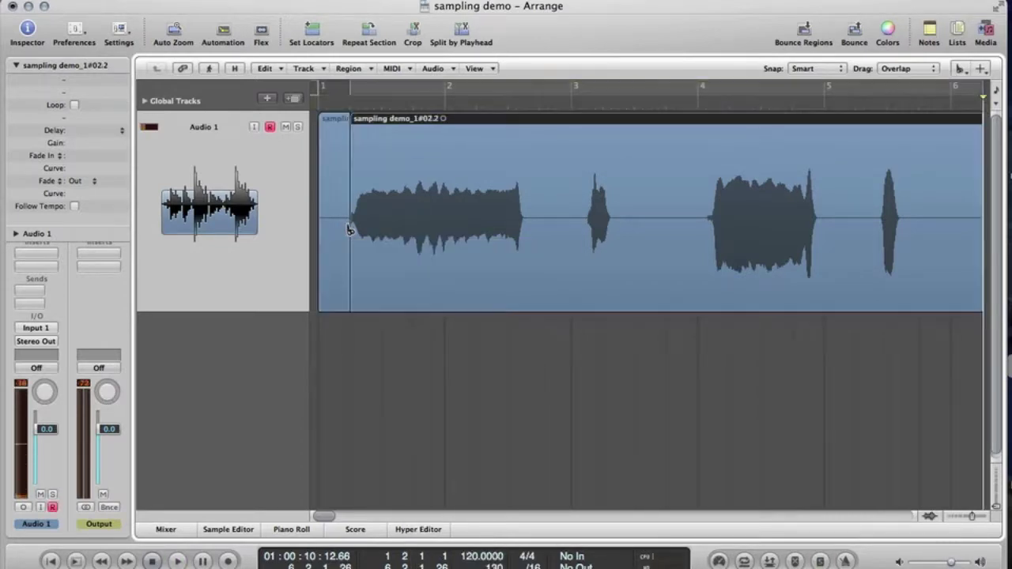
pyautogui.scroll(6, 402, 276)
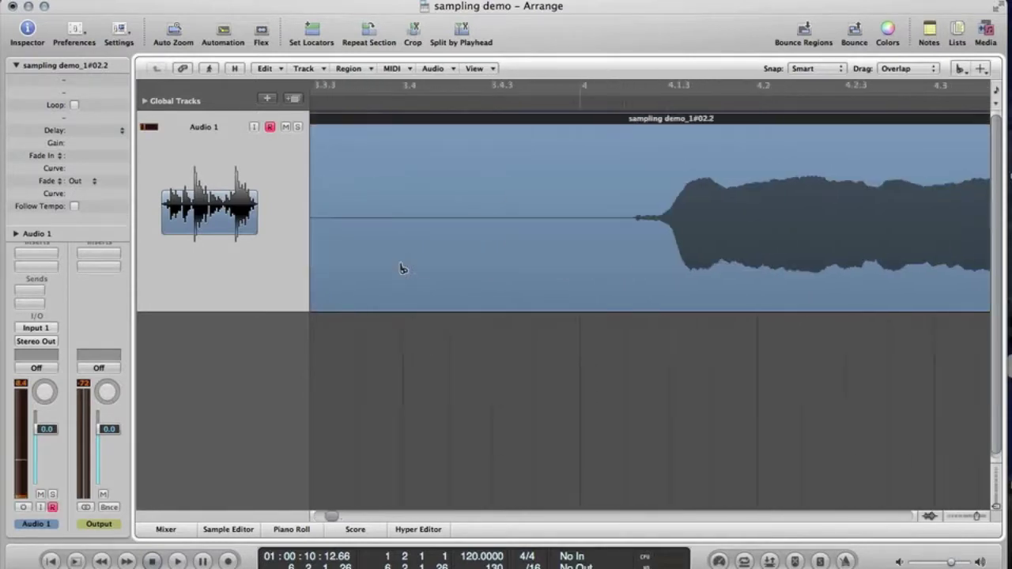
pyautogui.hscroll(-10, 401, 268)
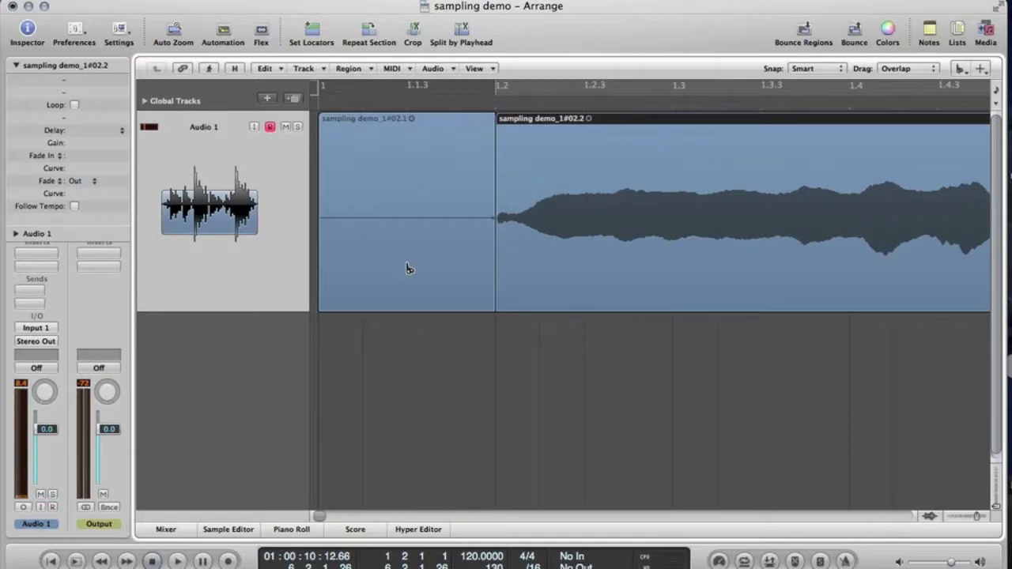
pyautogui.press('j')
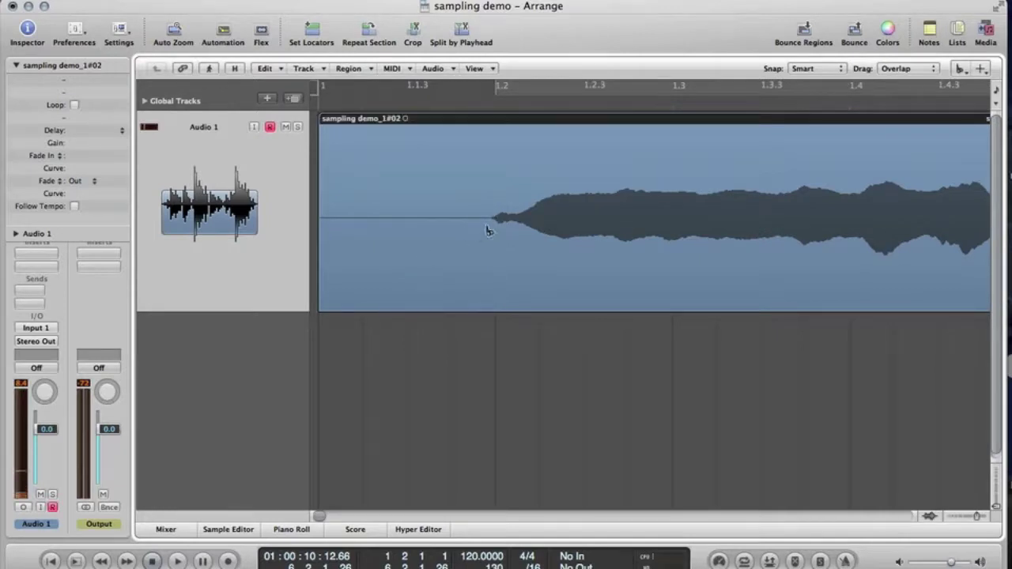
pyautogui.press('super+z')
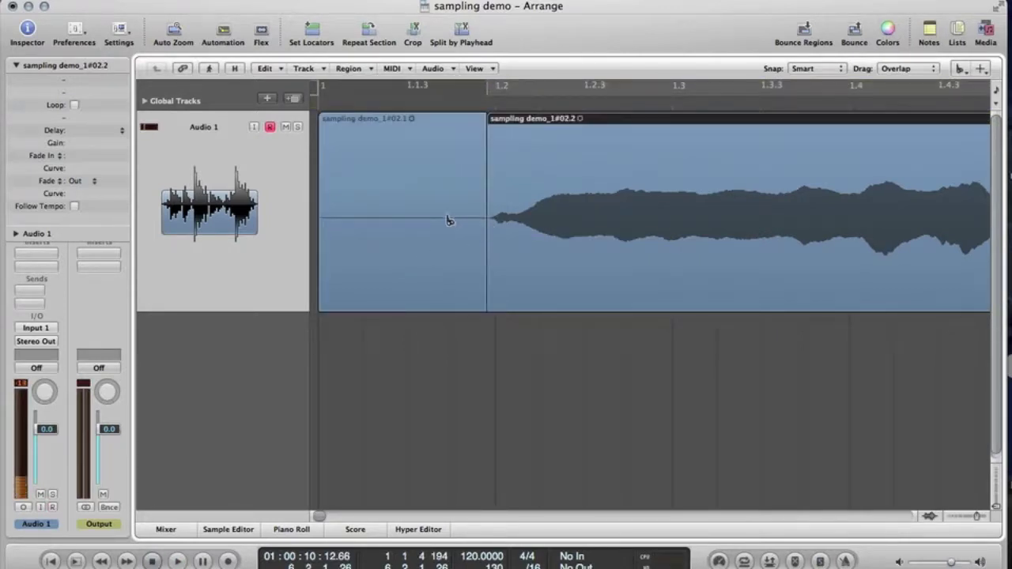
# Split at the end of the first long note and around the short note
pyautogui.hscroll(5, 689, 248)
pyautogui.hscroll(3, 689, 247)
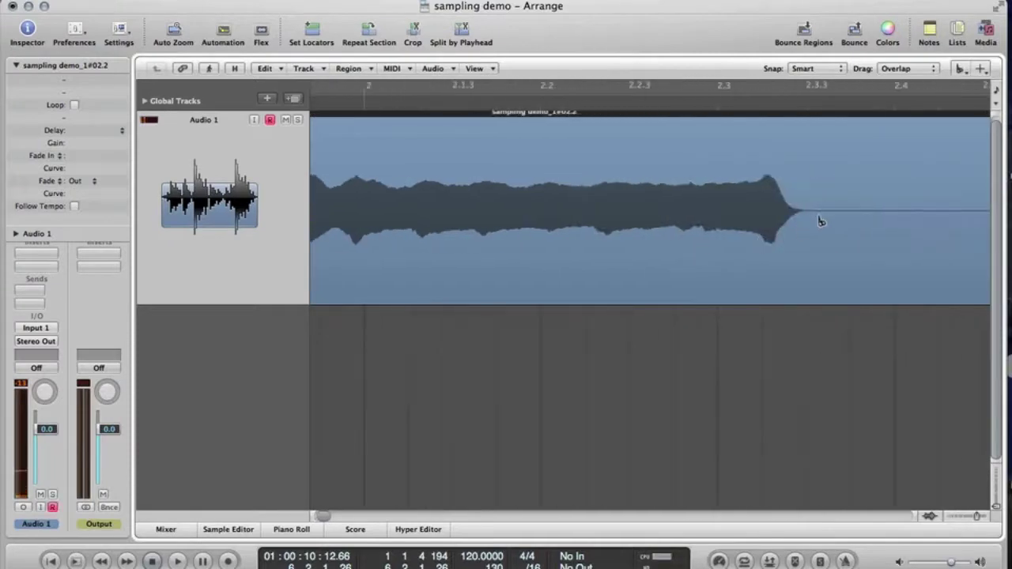
pyautogui.click(813, 220)
pyautogui.hscroll(6, 810, 220)
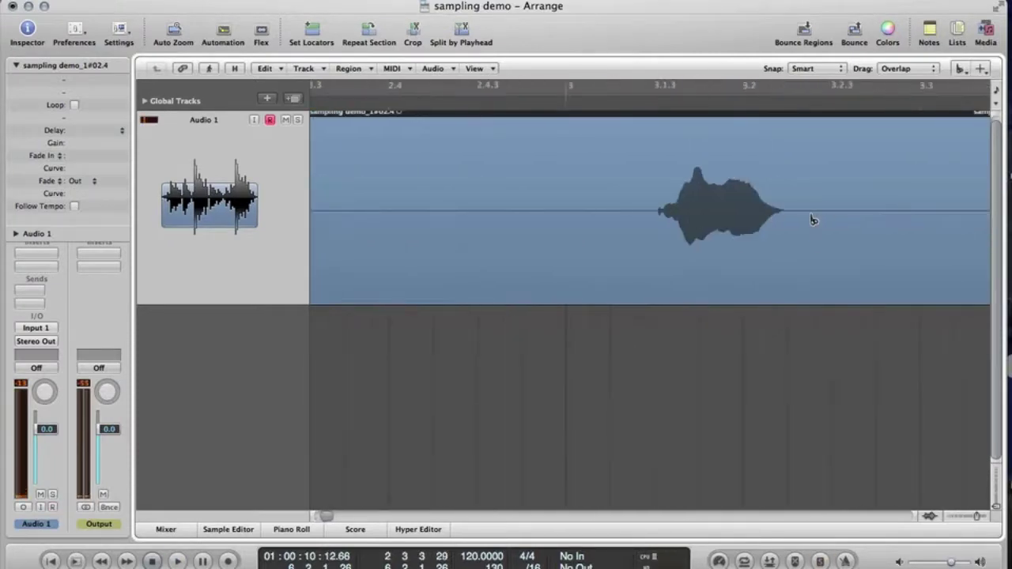
pyautogui.click(656, 221)
pyautogui.hscroll(3, 735, 230)
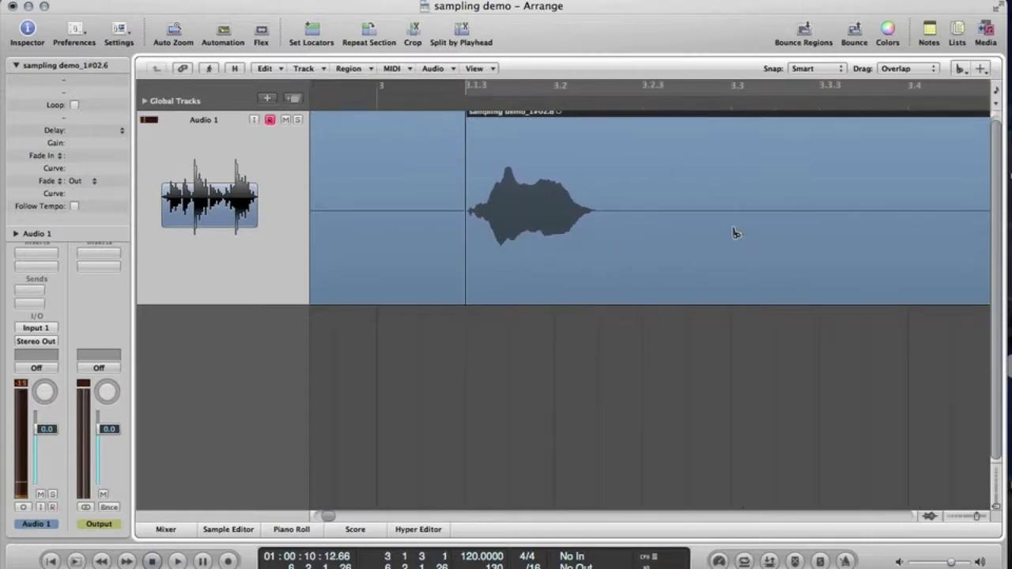
pyautogui.click(604, 219)
pyautogui.hscroll(3, 603, 218)
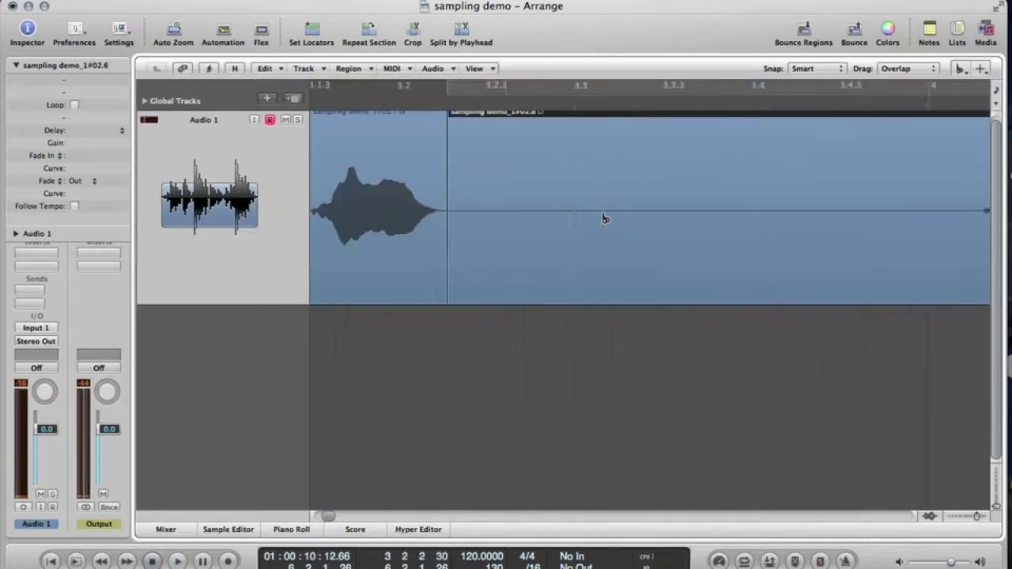
pyautogui.hscroll(5, 604, 219)
# Split at the start and end of the second long note and the last short note
pyautogui.click(678, 222)
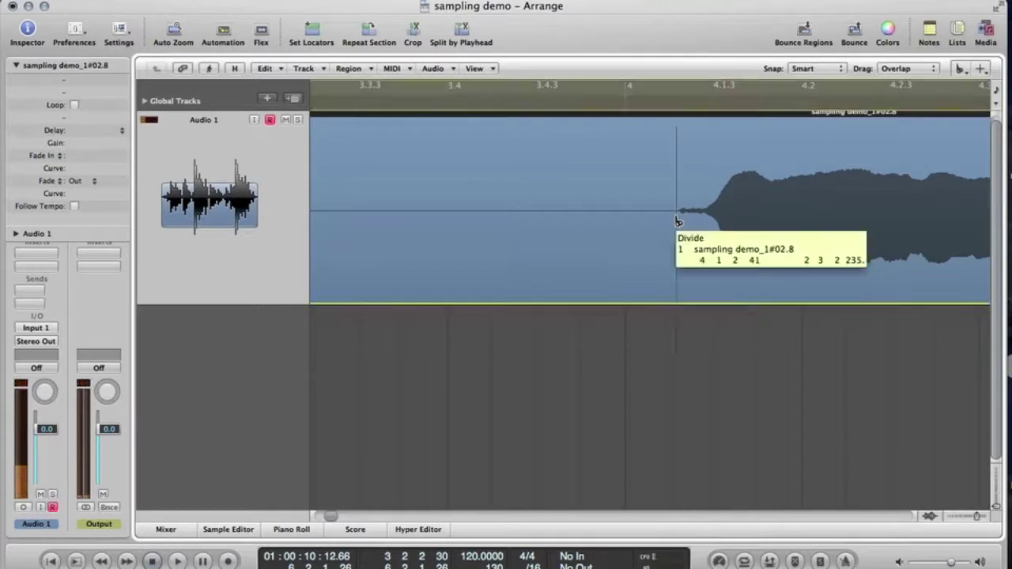
pyautogui.hscroll(7, 677, 222)
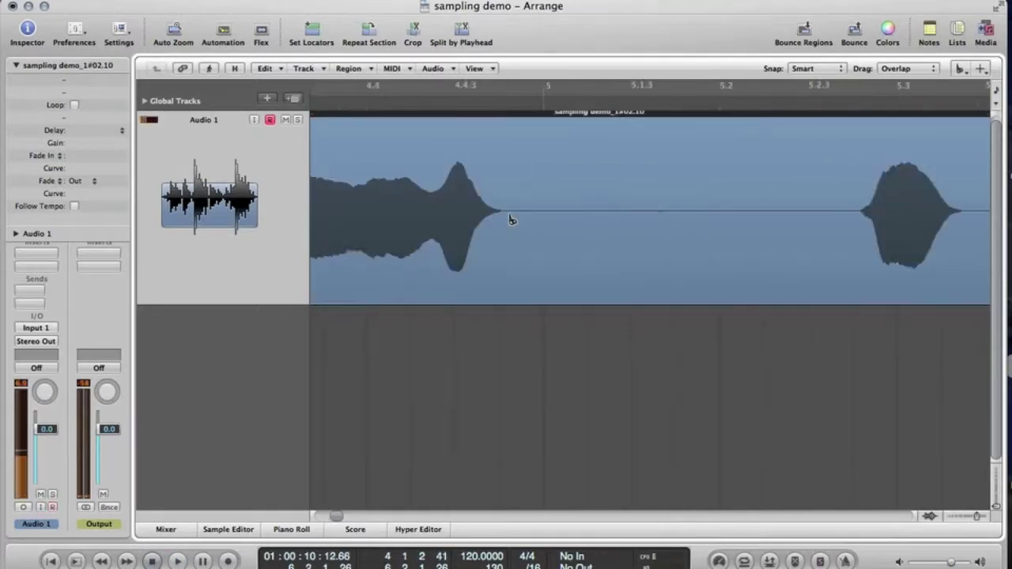
pyautogui.click(509, 219)
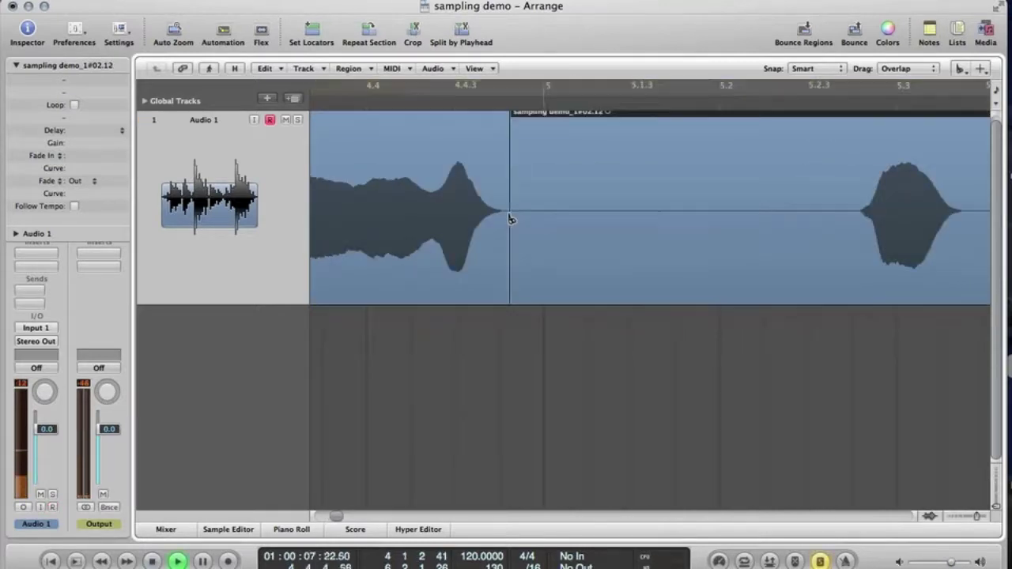
pyautogui.click(856, 219)
pyautogui.hscroll(4, 857, 220)
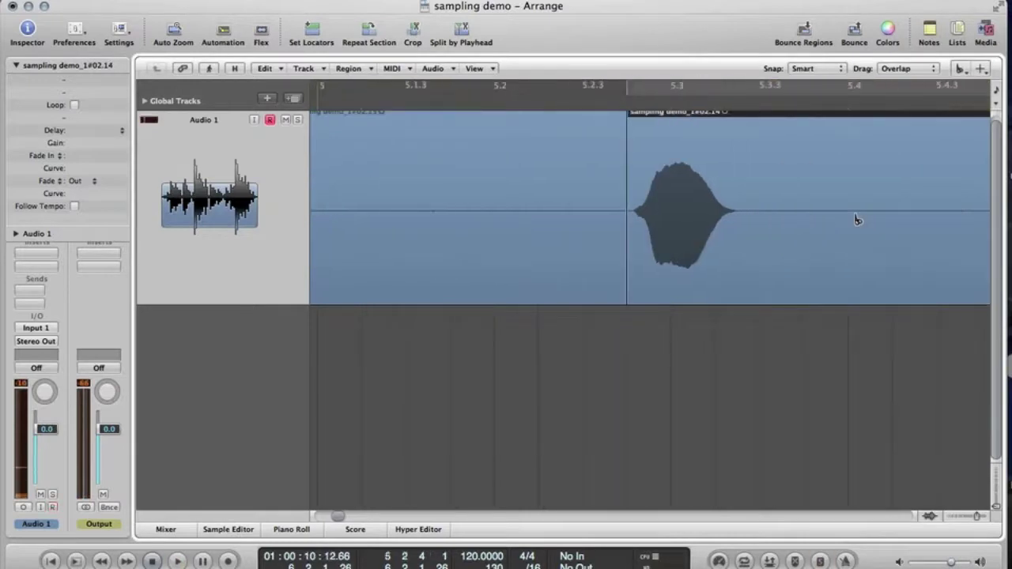
pyautogui.click(739, 219)
pyautogui.hscroll(7, 740, 220)
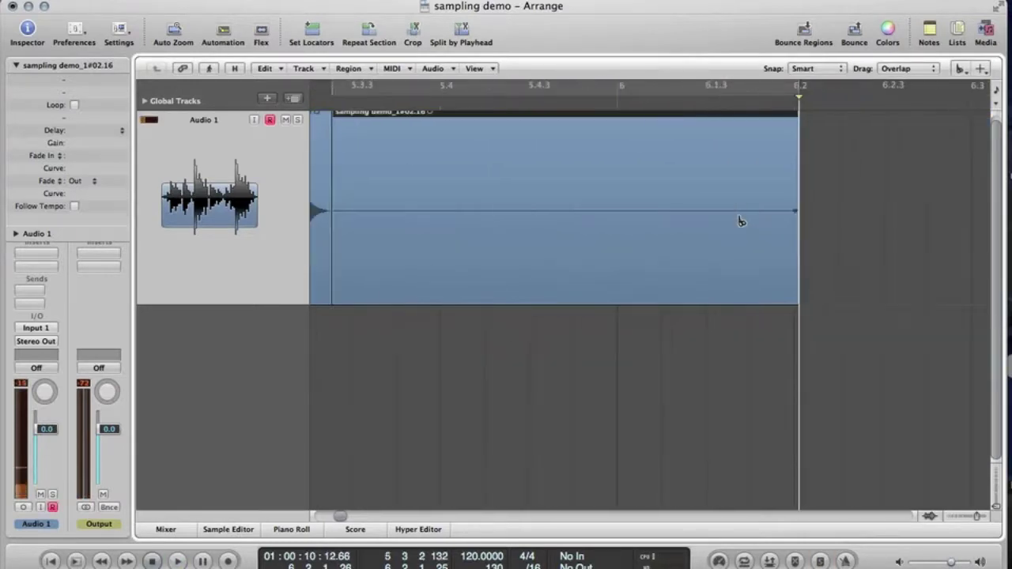
pyautogui.hscroll(-2, 740, 221)
pyautogui.press('Escape')
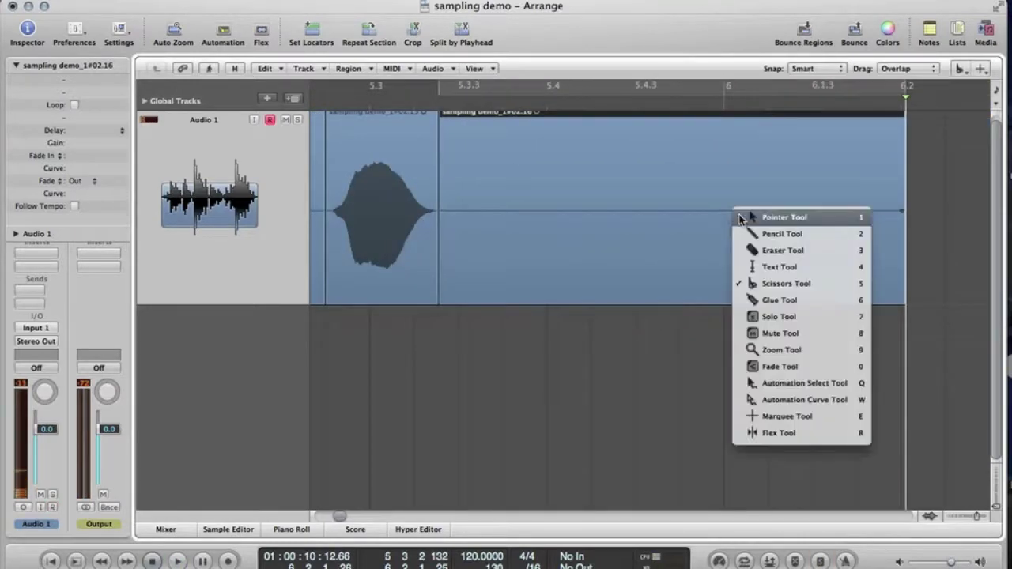
# With the Pointer Tool, delete the silent gap before the last note
pyautogui.click(783, 218)
pyautogui.press('Delete')
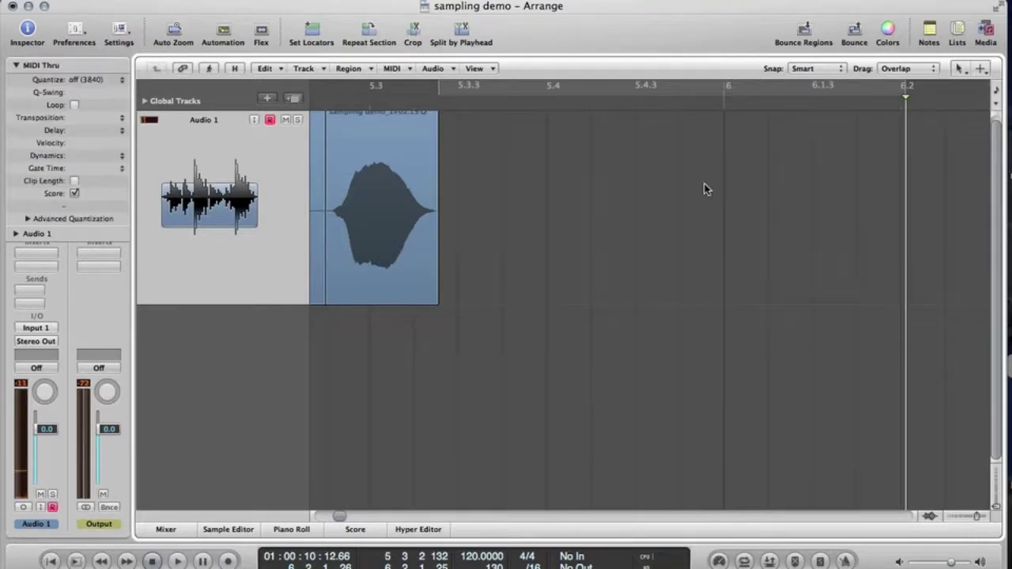
pyautogui.hscroll(-3, 705, 188)
pyautogui.hotkey('ctrl', 'z')
pyautogui.click(621, 185)
pyautogui.press('Delete')
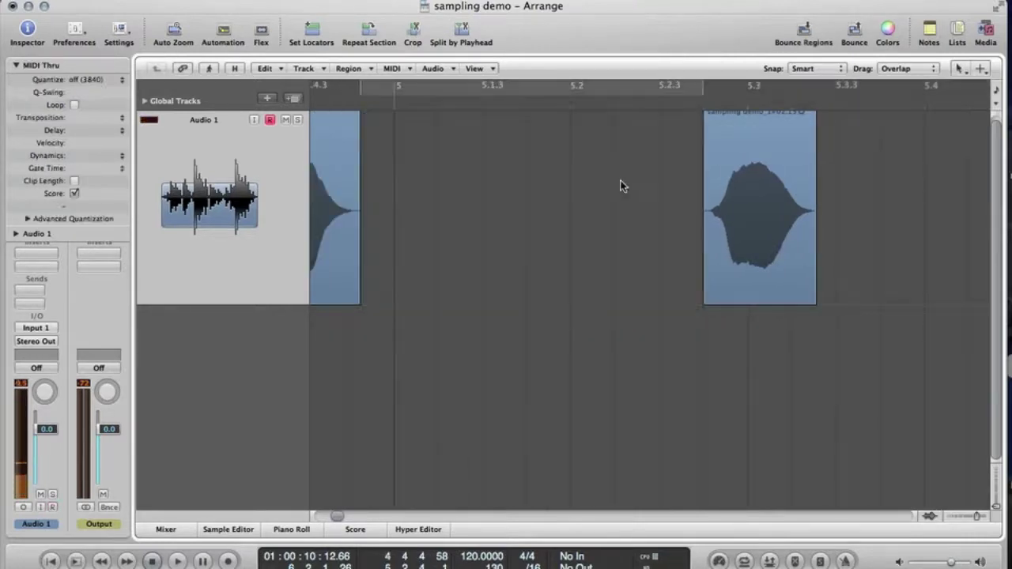
pyautogui.hscroll(-10, 621, 185)
pyautogui.hscroll(-10, 622, 185)
# Delete the leading silence before the first note of the take
pyautogui.click(477, 175)
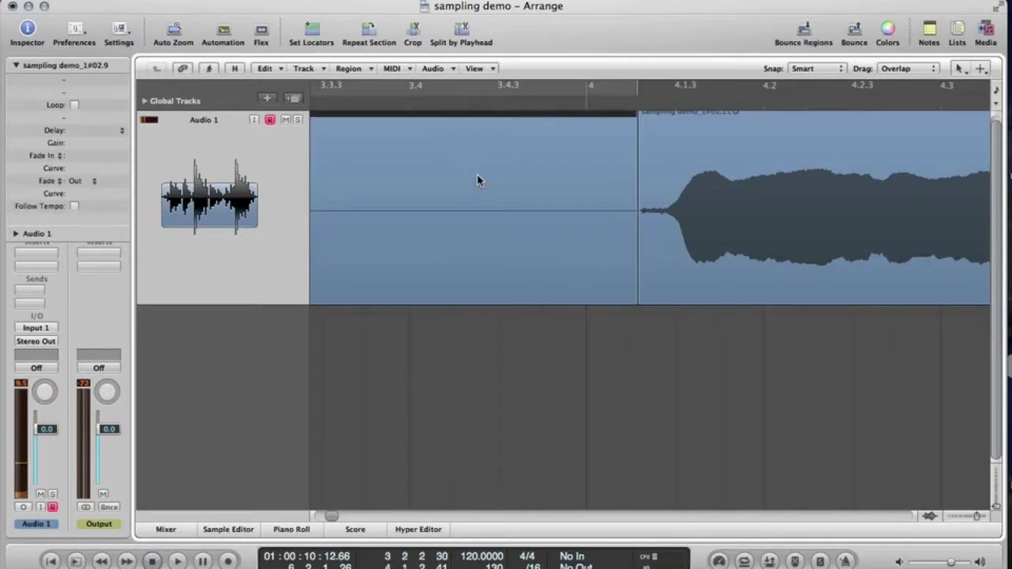
pyautogui.press('Delete')
pyautogui.hotkey('ctrl', 'z')
pyautogui.hscroll(-12, 477, 176)
pyautogui.click(477, 176)
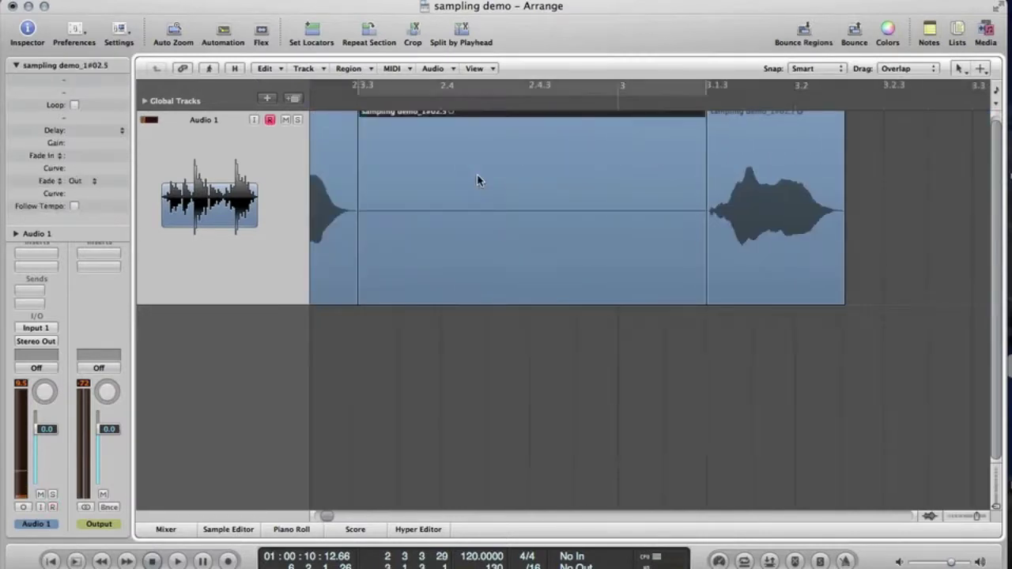
pyautogui.press('Delete')
pyautogui.hotkey('ctrl', 'z')
pyautogui.hscroll(-10, 477, 177)
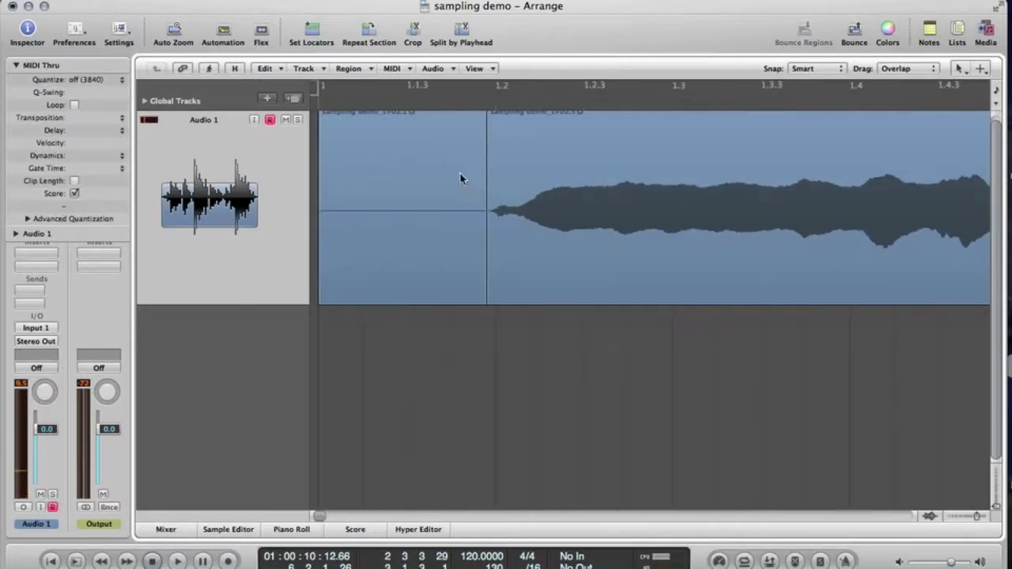
pyautogui.click(440, 173)
pyautogui.press('Delete')
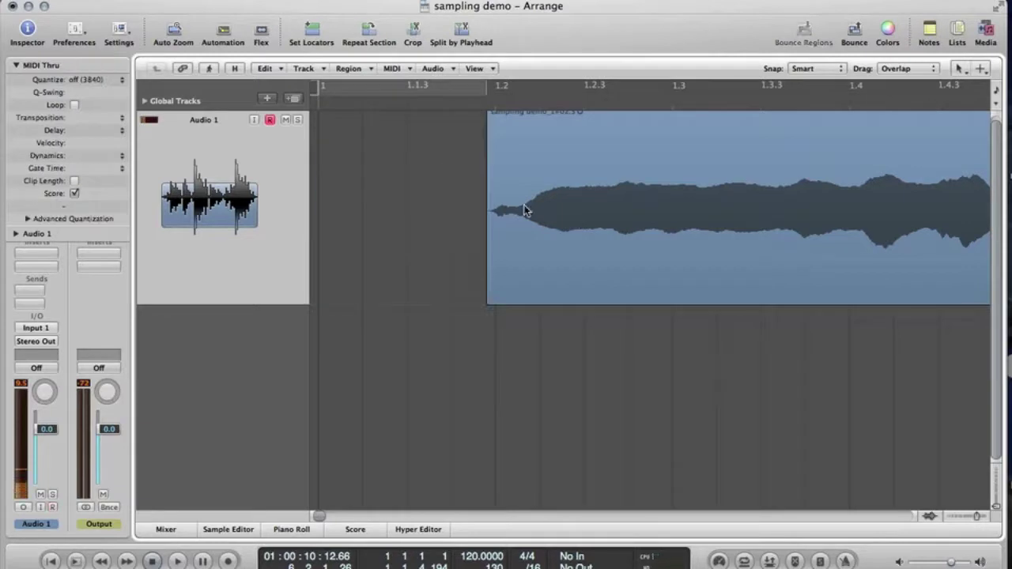
# Add tracks Audio 2, 3 and 4 and shrink the lanes so all four fit
pyautogui.press('super+Left')
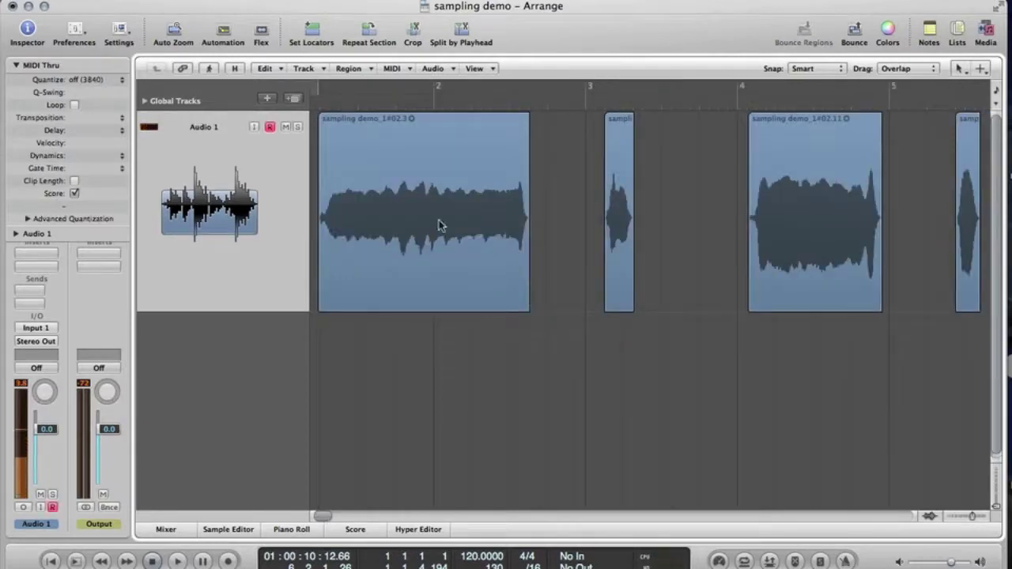
pyautogui.click(293, 99)
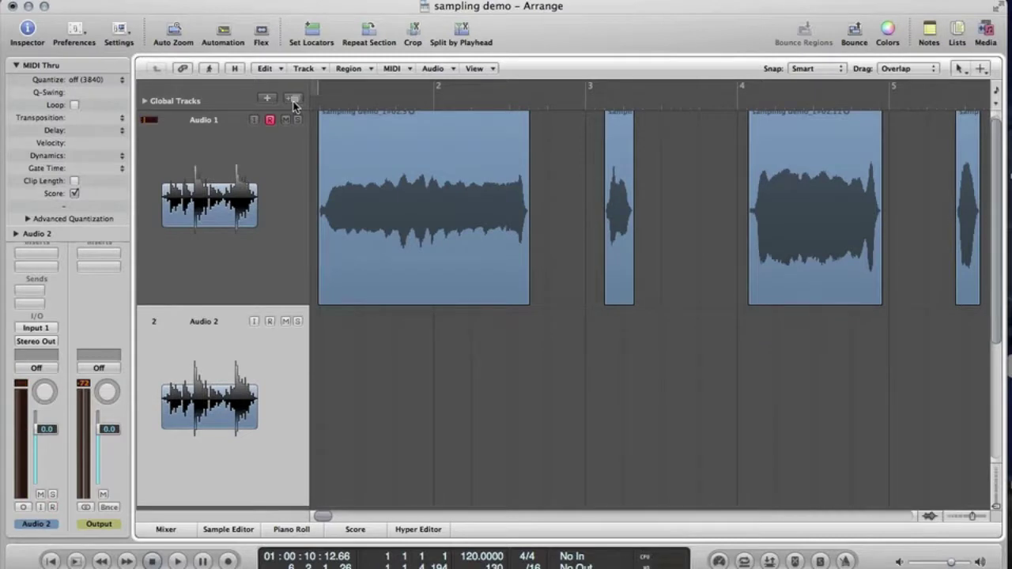
pyautogui.click(293, 100)
pyautogui.click(293, 103)
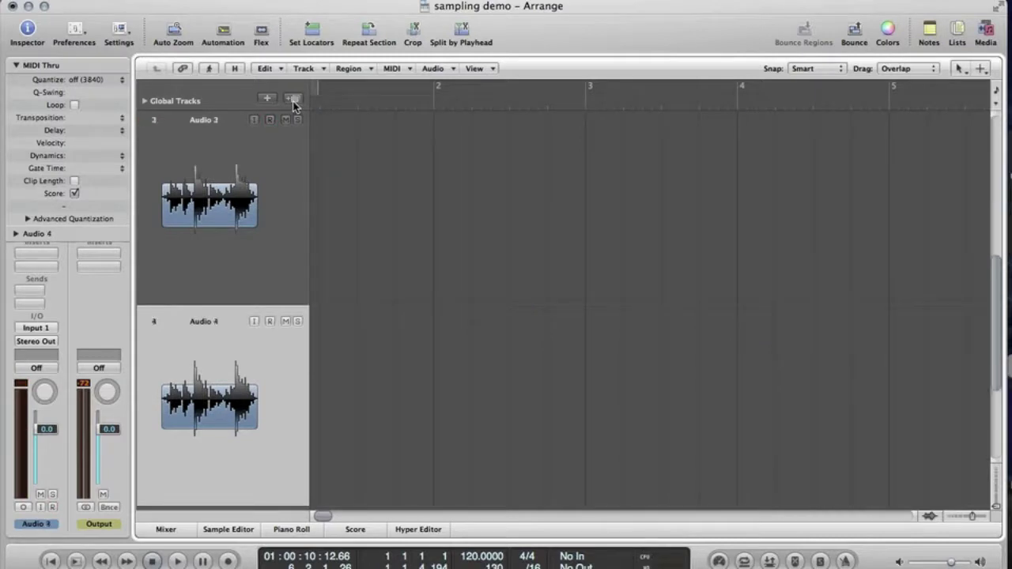
pyautogui.scroll(3, 430, 252)
pyautogui.scroll(2, 521, 380)
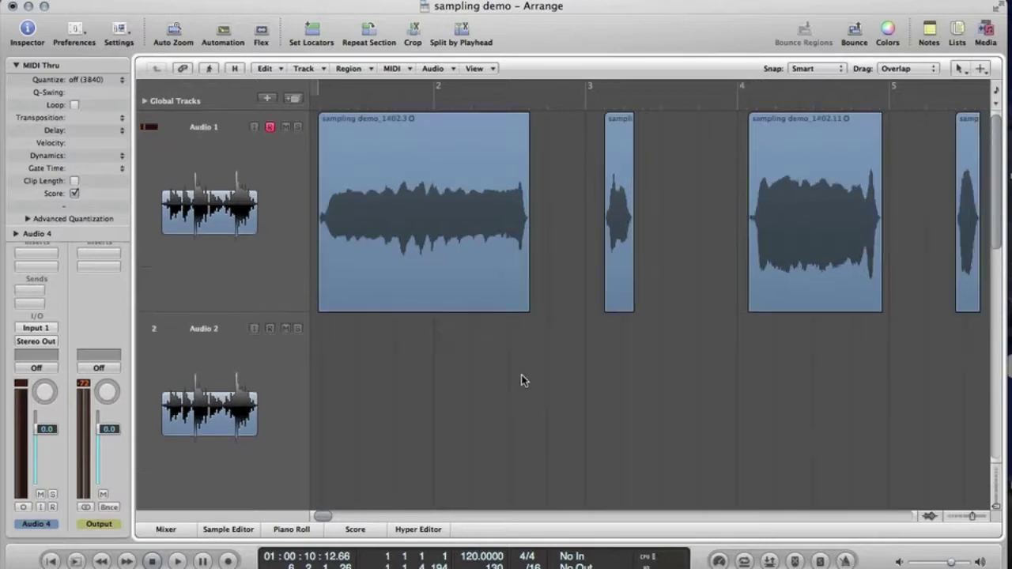
pyautogui.click(995, 506)
pyautogui.click(995, 507)
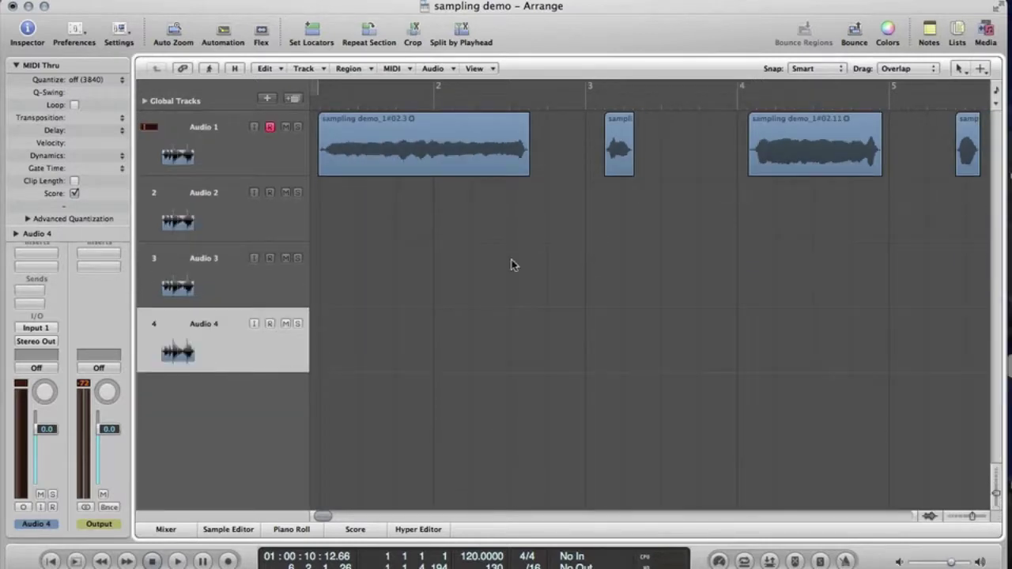
# Move the short note, the 02.11 take and the last take onto Audio 2, 3 and 4
pyautogui.moveTo(615, 155); pyautogui.dragTo(330, 220)
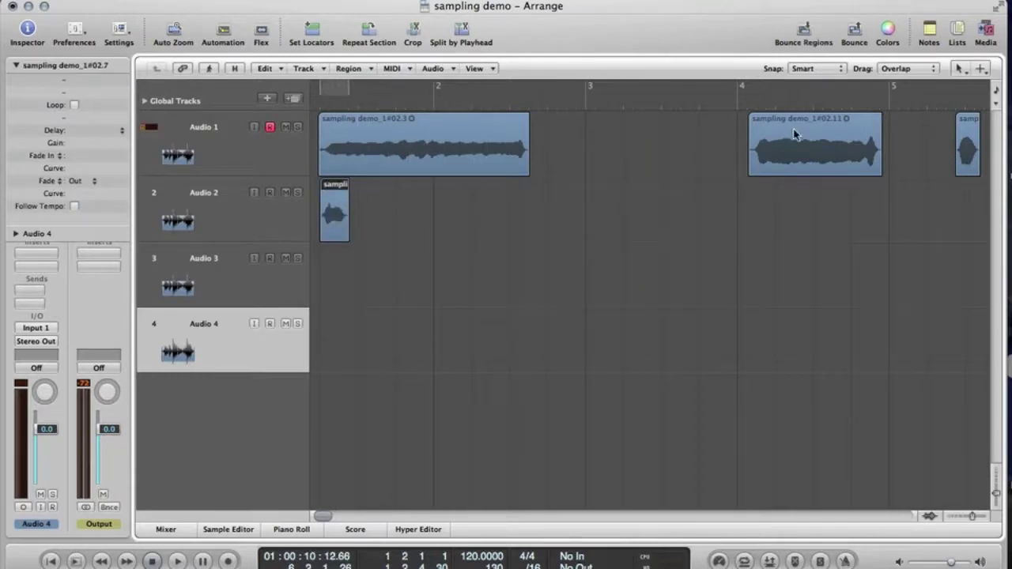
pyautogui.moveTo(796, 136); pyautogui.dragTo(365, 251)
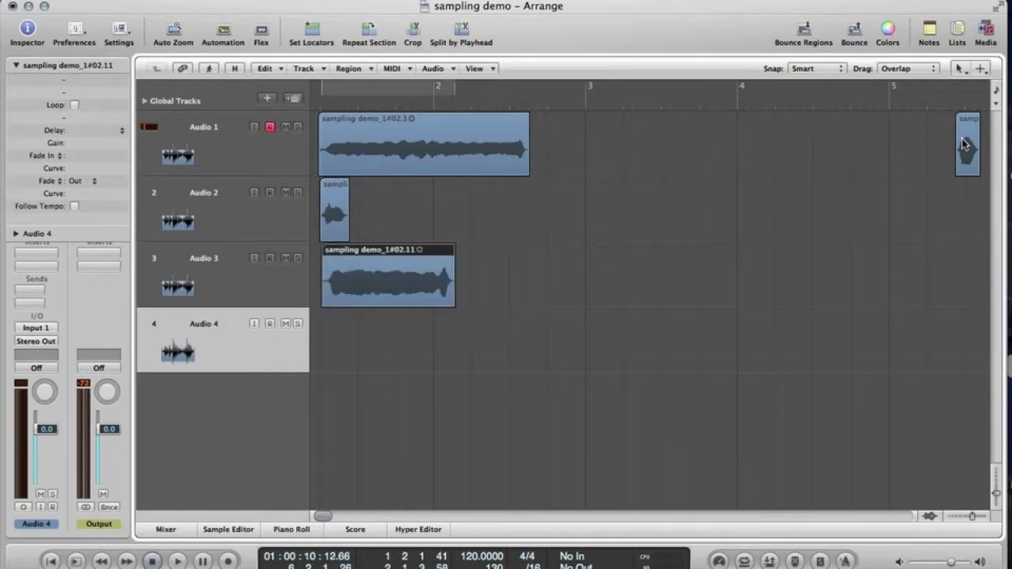
pyautogui.moveTo(965, 145); pyautogui.dragTo(323, 345)
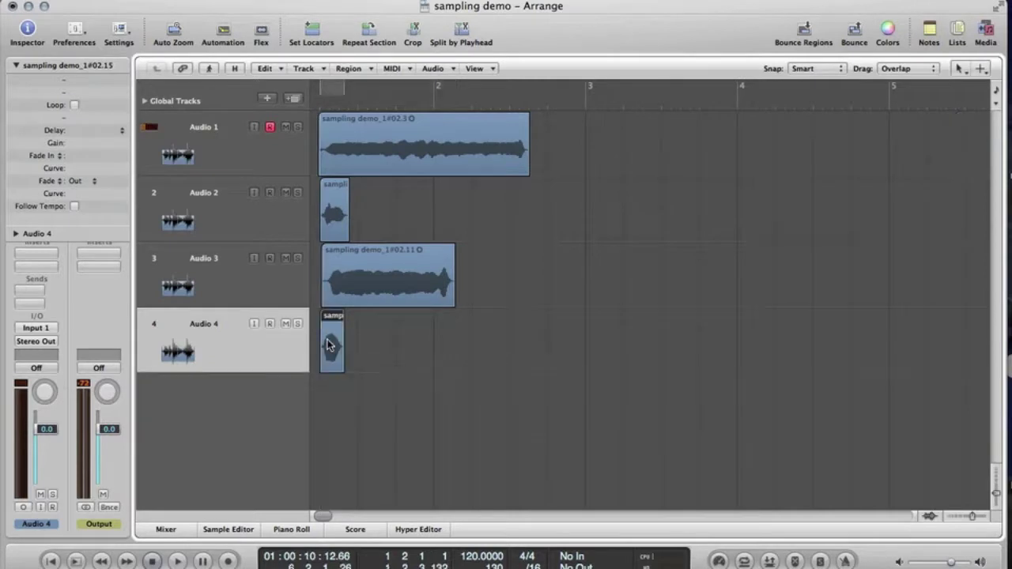
# Align the Audio 1, Audio 2 and Audio 3 takes at bar 1
pyautogui.press('super+Right')
pyautogui.press('super+Right')
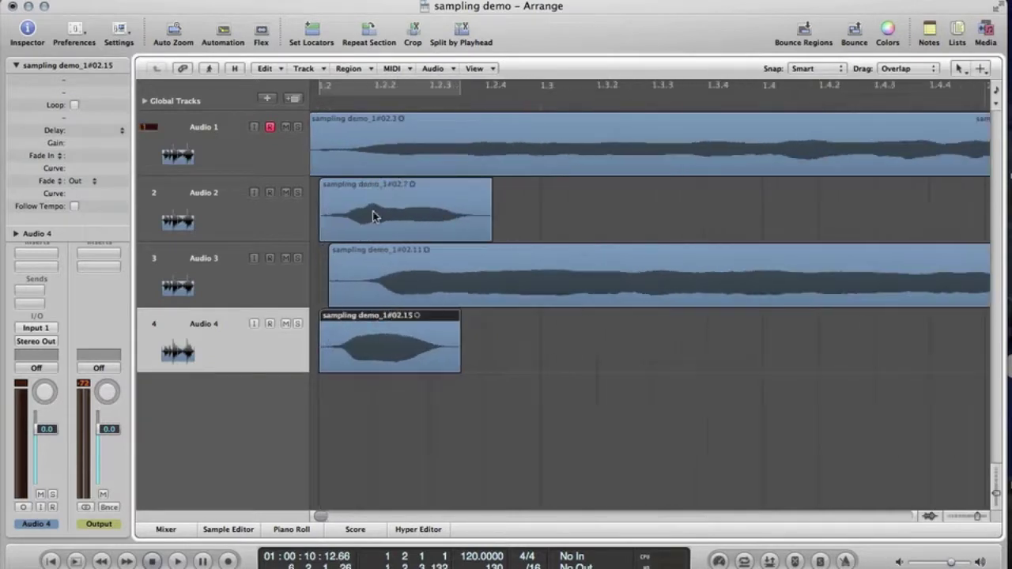
pyautogui.moveTo(381, 150); pyautogui.dragTo(384, 152)
pyautogui.hscroll(-5, 447, 279)
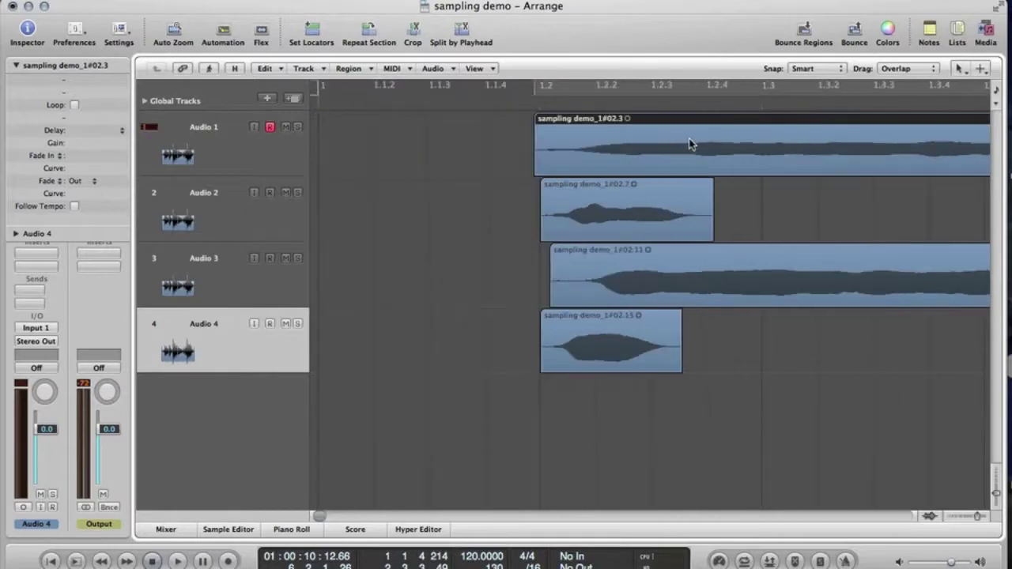
pyautogui.moveTo(690, 144); pyautogui.dragTo(472, 139)
pyautogui.moveTo(637, 206); pyautogui.dragTo(416, 208)
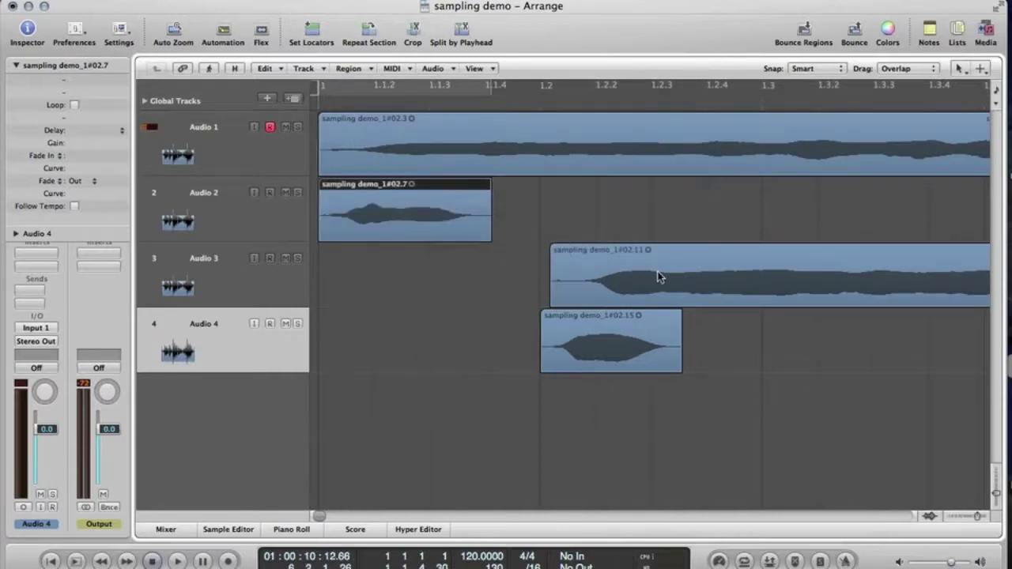
pyautogui.moveTo(661, 280); pyautogui.dragTo(432, 276)
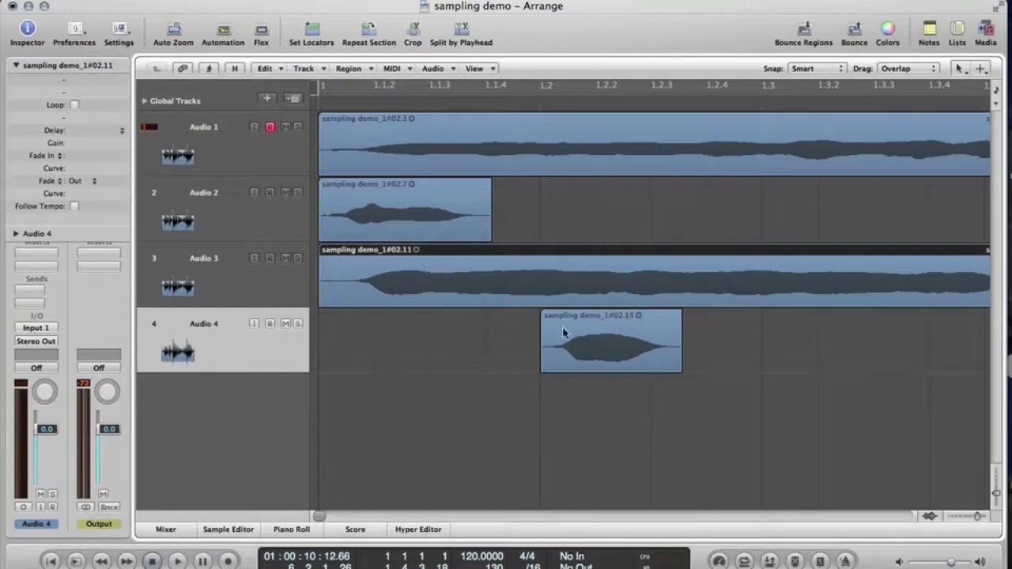
# Move the Audio 4 take to bar 1 and zoom in on the Audio 3 take
pyautogui.moveTo(613, 338); pyautogui.dragTo(391, 334)
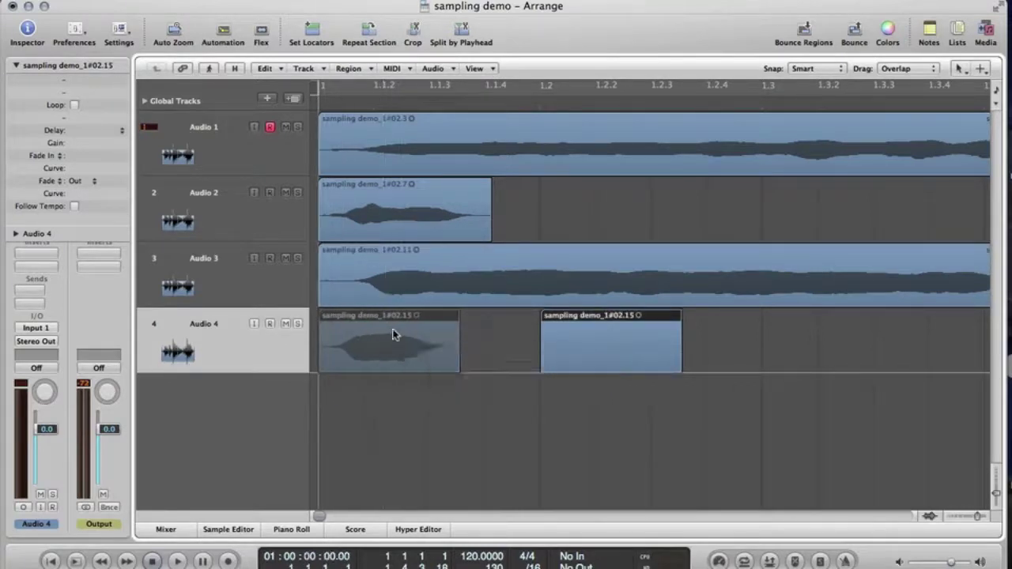
pyautogui.click(387, 272)
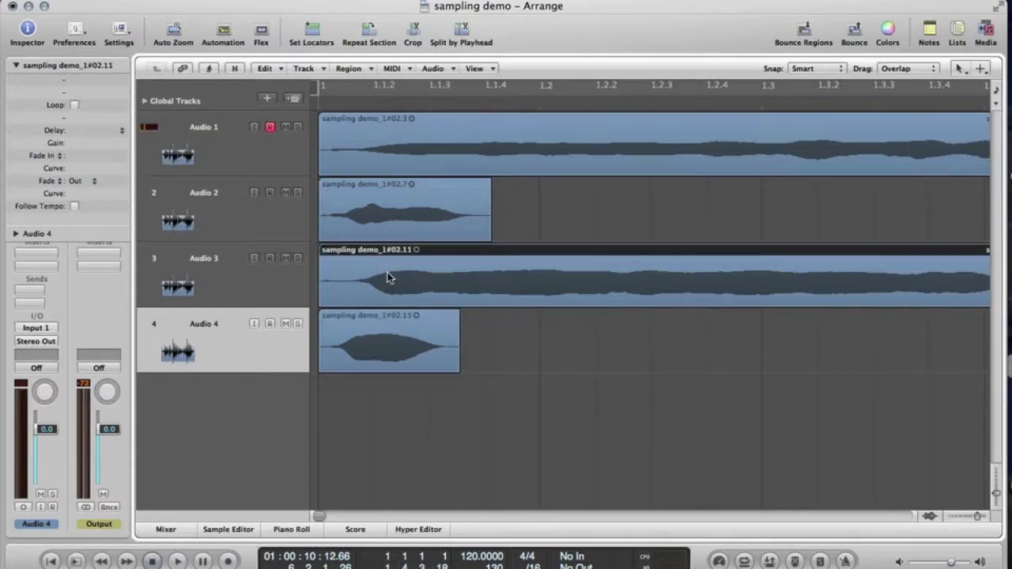
pyautogui.press('z')
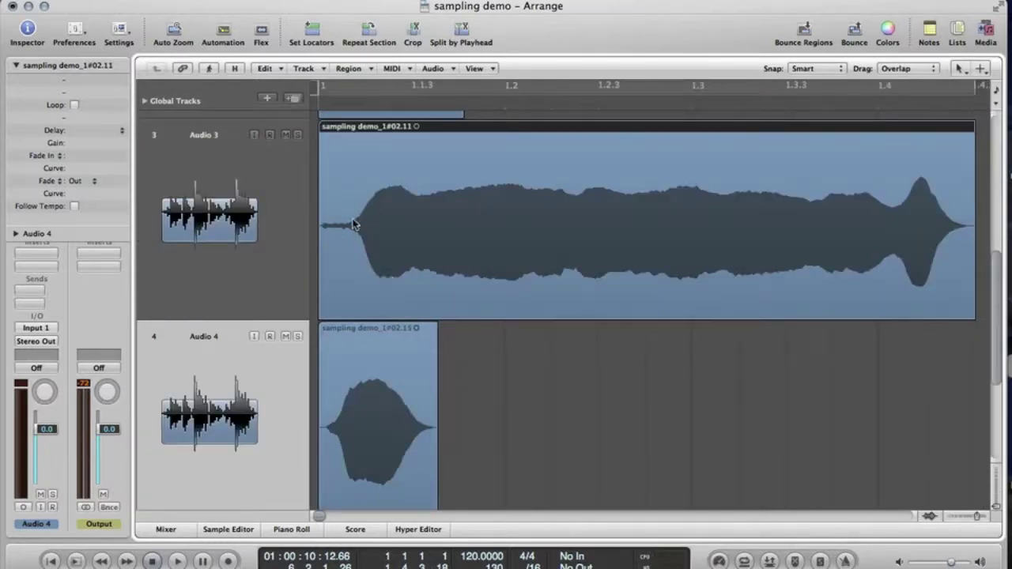
pyautogui.scroll(3, 467, 291)
pyautogui.scroll(3, 527, 287)
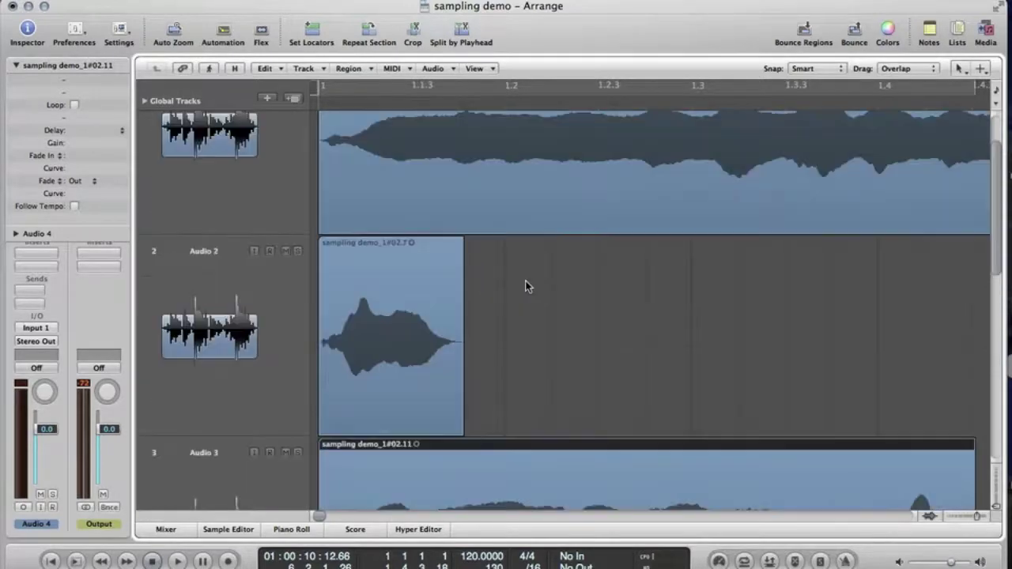
pyautogui.click(526, 285)
pyautogui.scroll(2, 527, 285)
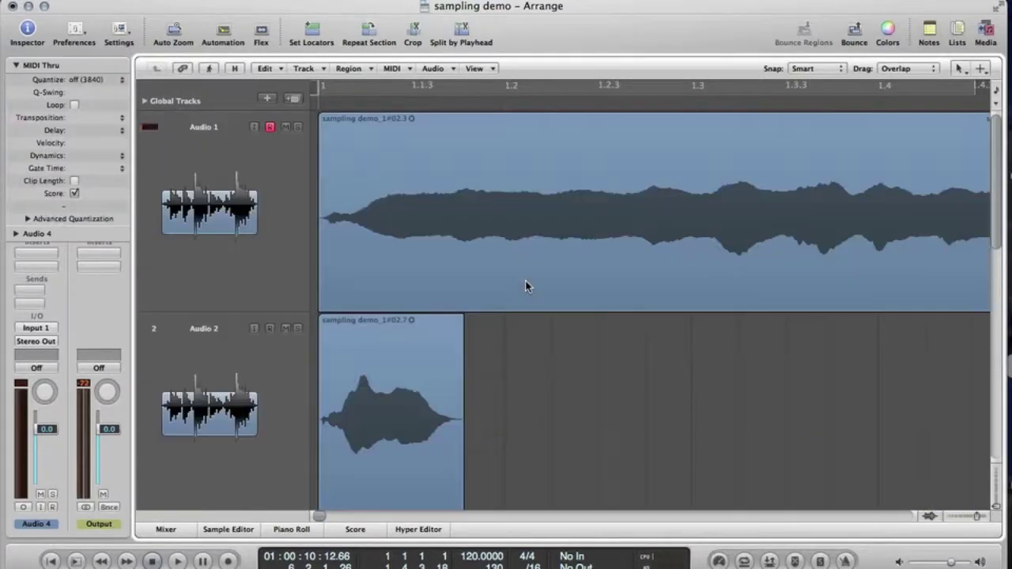
# Disarm recording on Audio 1 and audition its long take from the song start
pyautogui.click(271, 129)
pyautogui.scroll(-2, 590, 395)
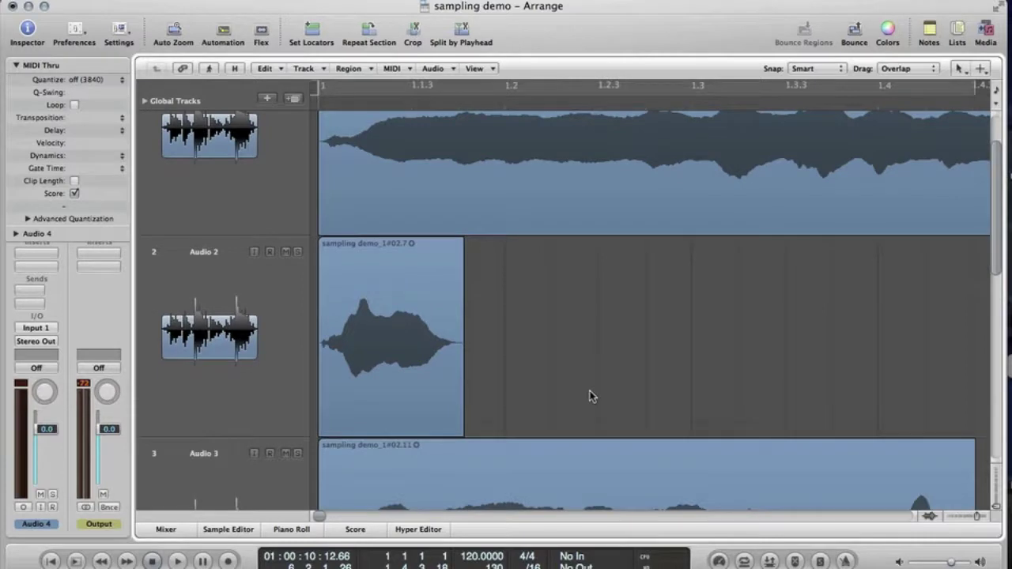
pyautogui.scroll(-8, 590, 396)
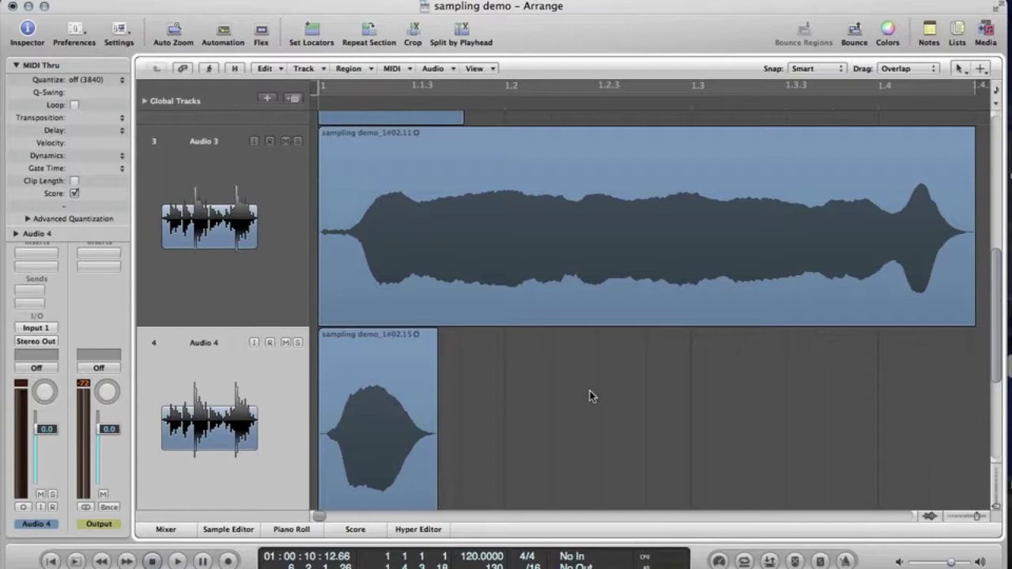
pyautogui.scroll(8, 590, 390)
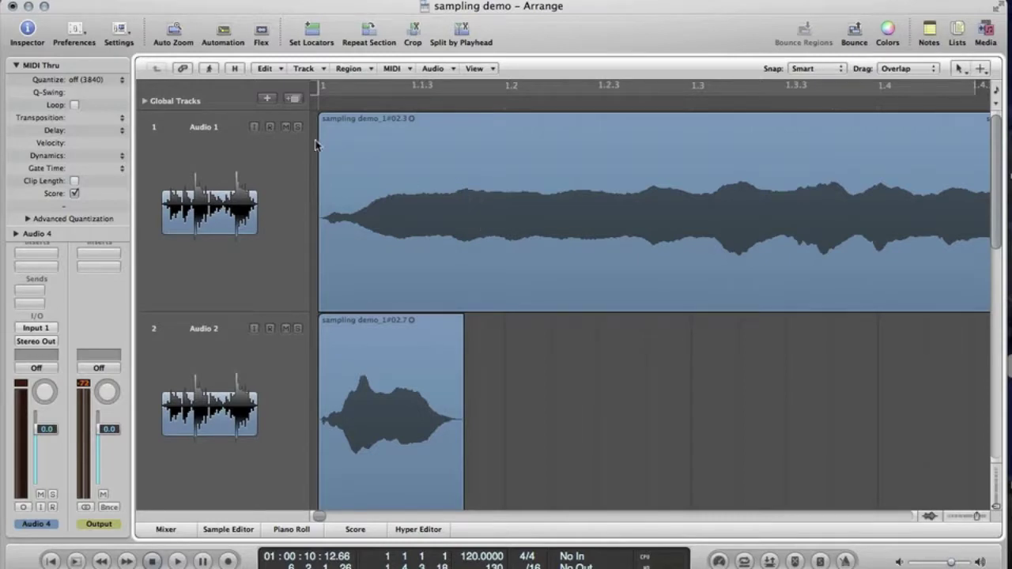
pyautogui.press('space')
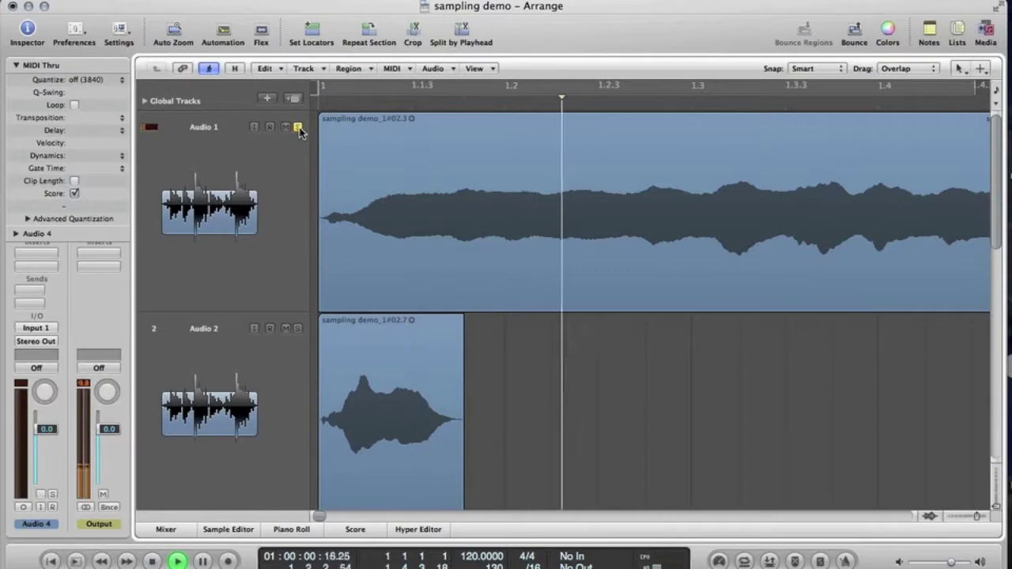
pyautogui.press('space')
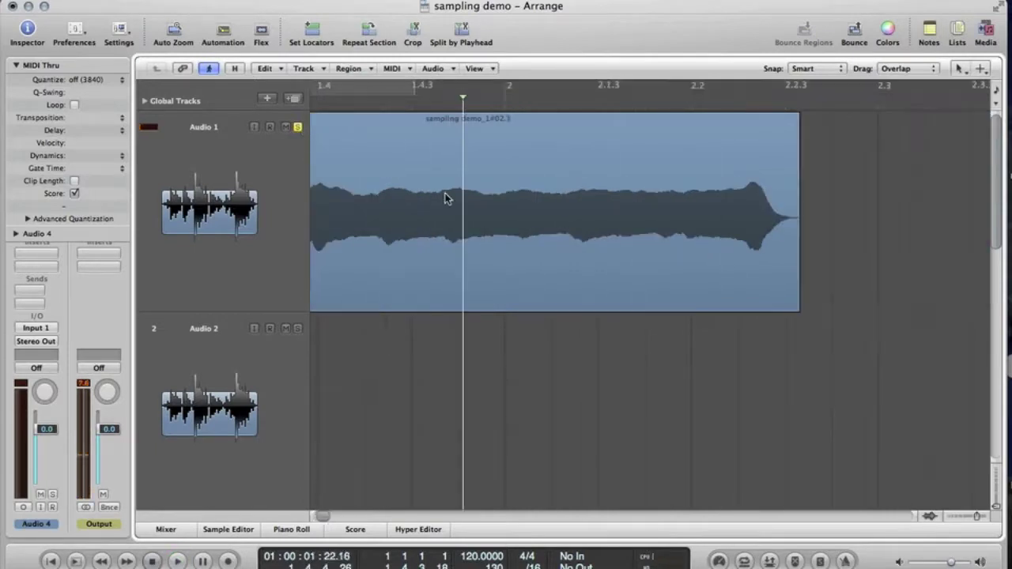
pyautogui.press('Return')
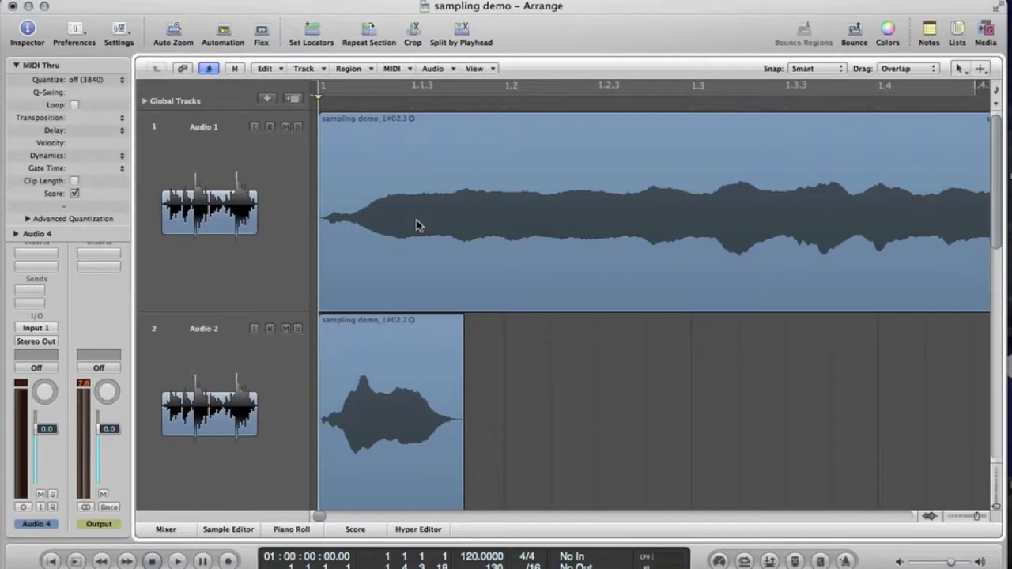
pyautogui.hotkey('ctrl', 'Right')
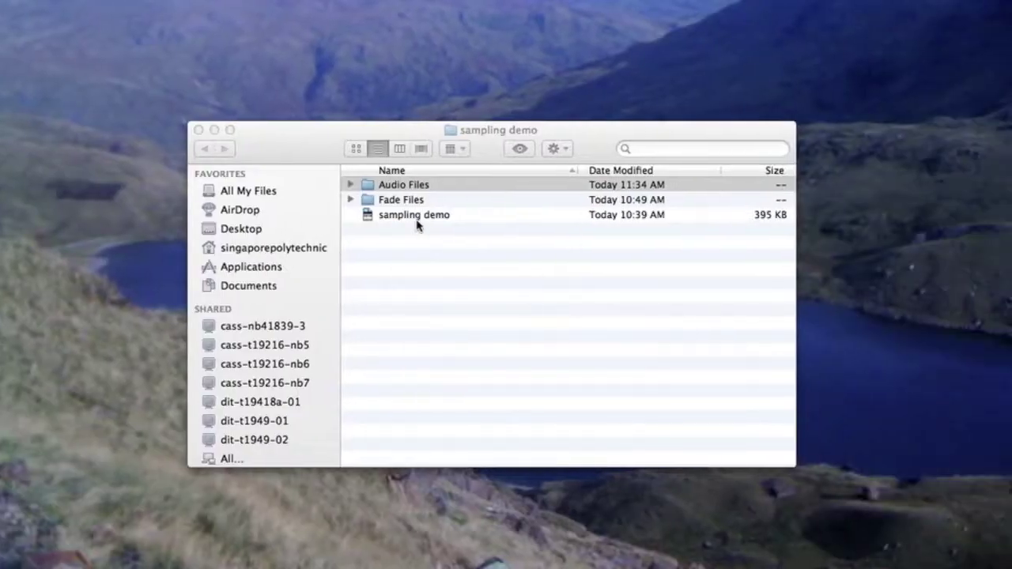
# Trash sampling demo_1#01.aif from the project's Audio Files folder and return to Logic
pyautogui.click(348, 187)
pyautogui.click(348, 186)
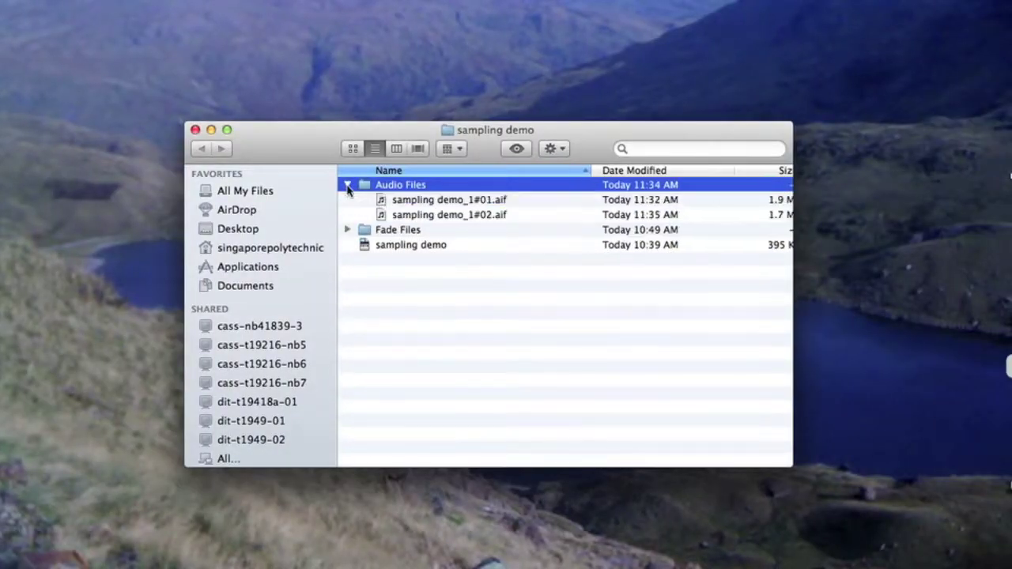
pyautogui.click(486, 205)
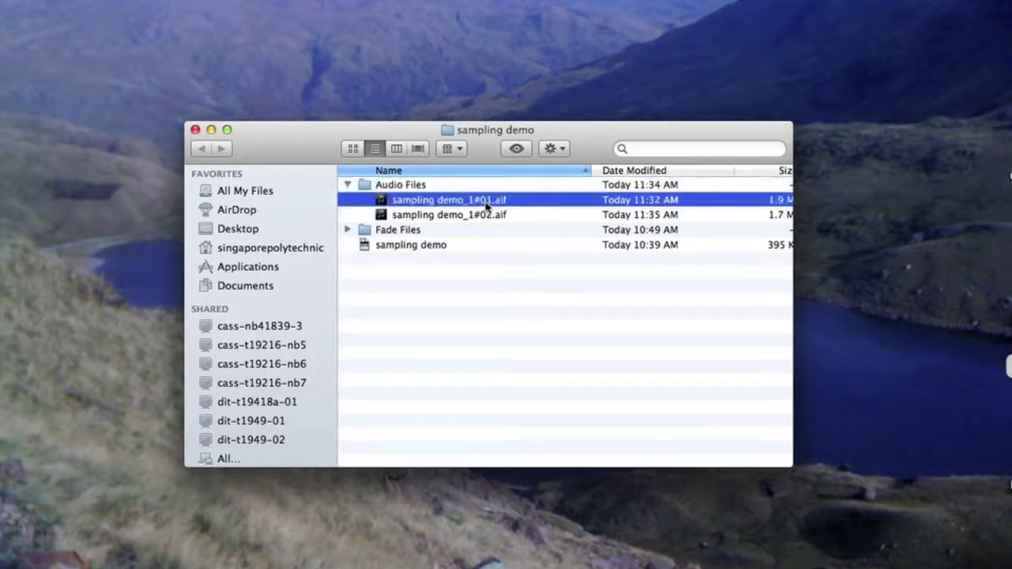
pyautogui.rightClick(478, 204)
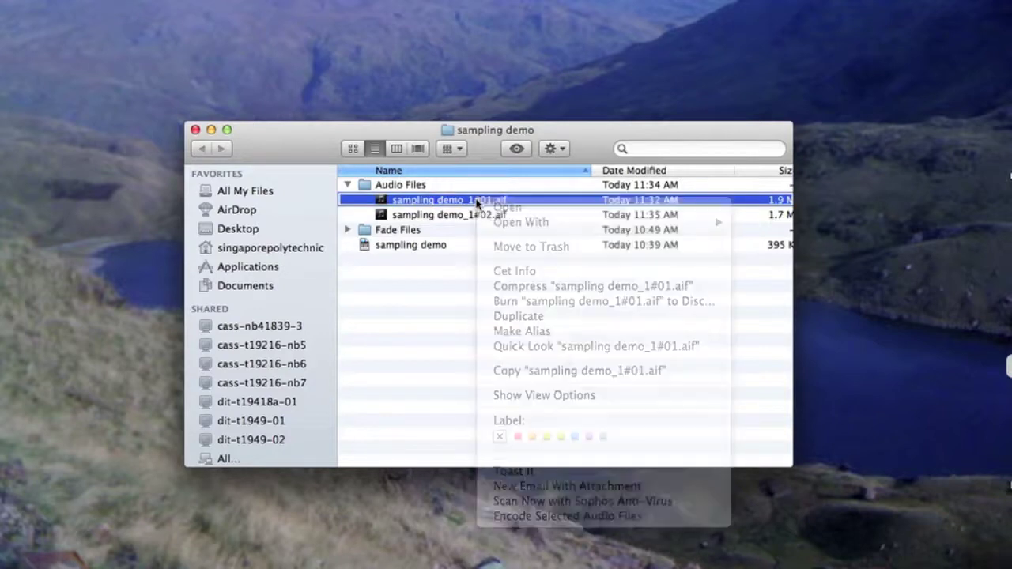
pyautogui.rightClick(480, 202)
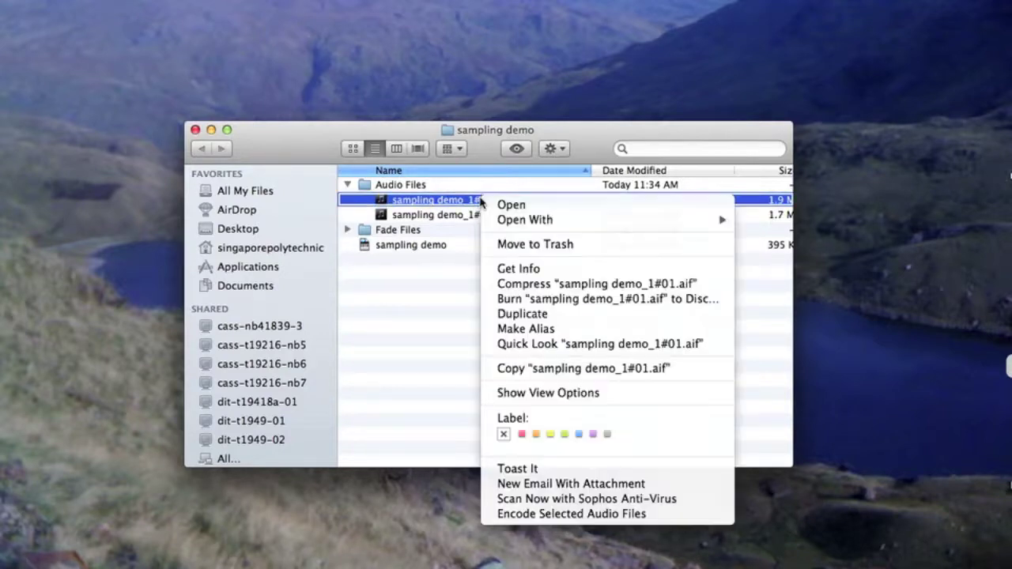
pyautogui.click(498, 251)
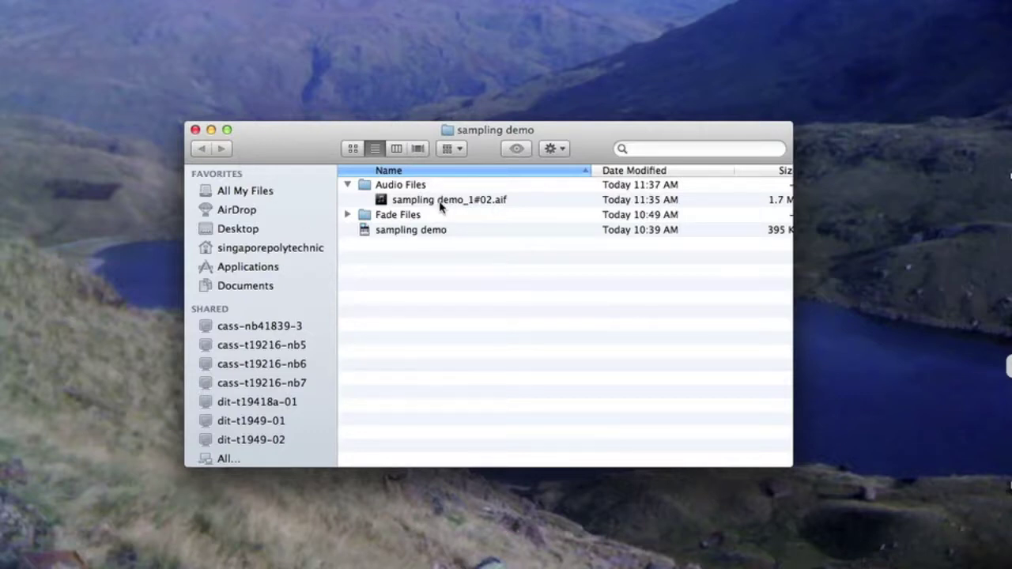
pyautogui.press('super+Tab')
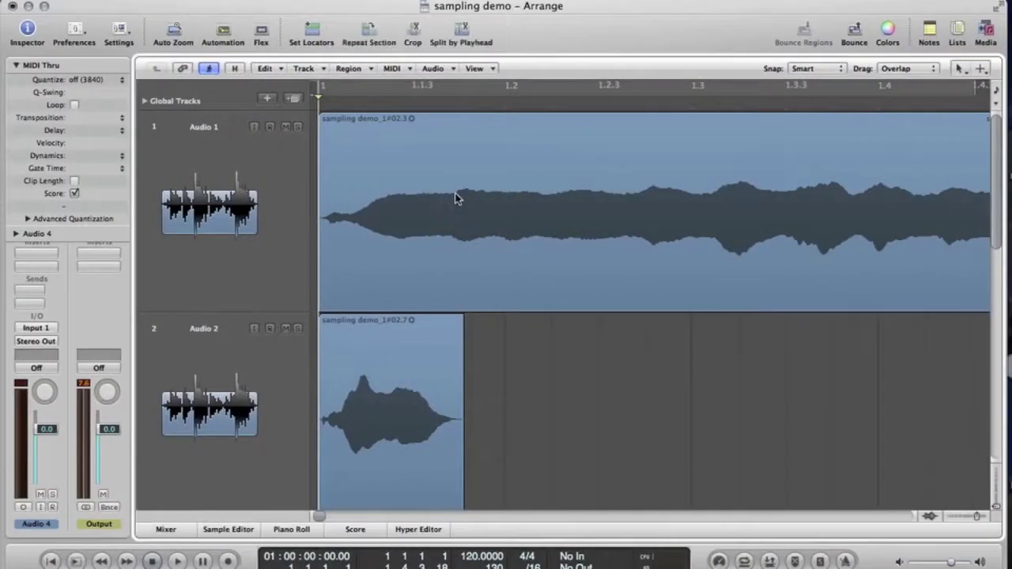
# Bounce the Audio 1 take in place to a new 'd3 flute long' track, muting the original
pyautogui.rightClick(468, 194)
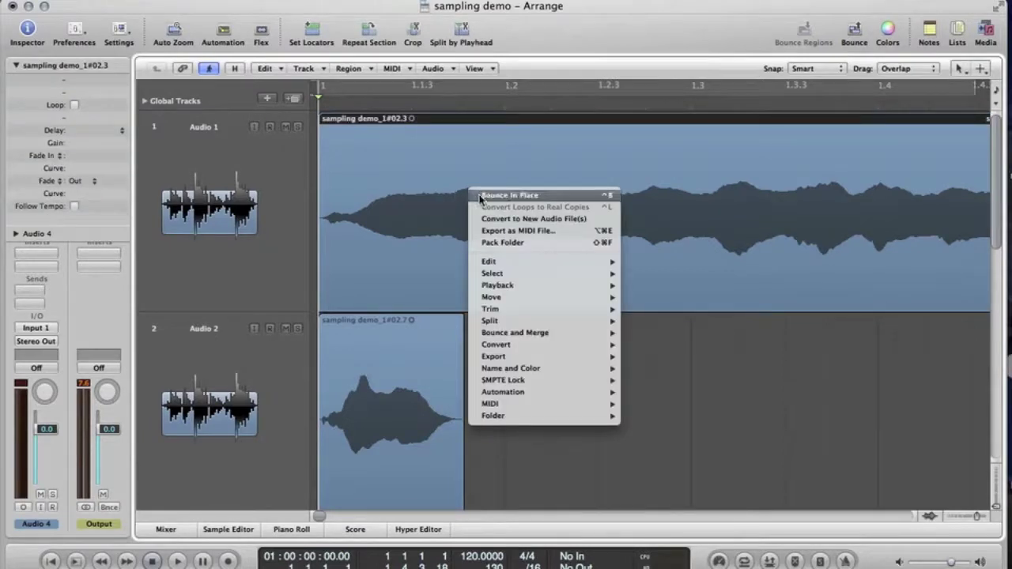
pyautogui.click(479, 199)
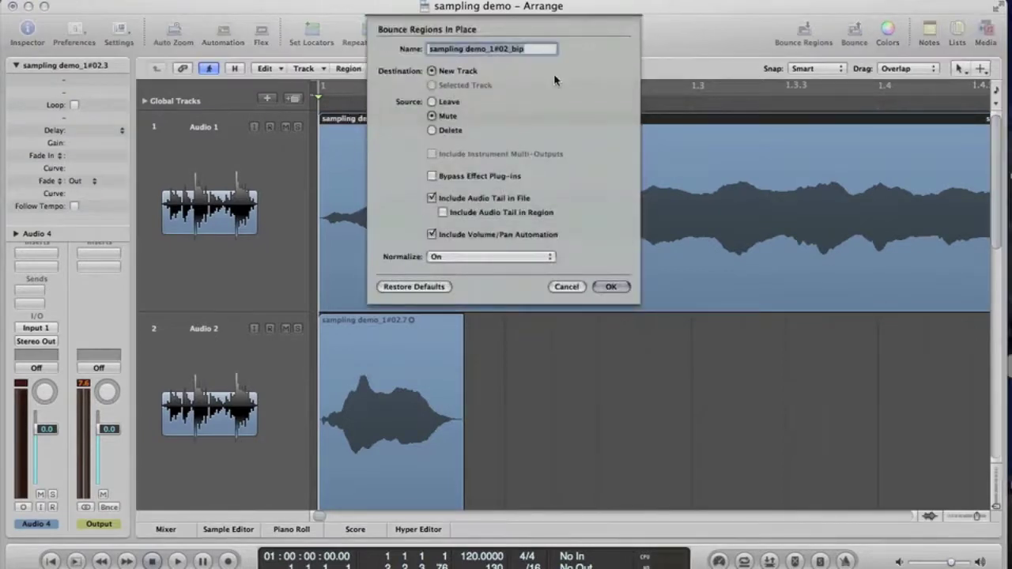
pyautogui.write('d3 flute long')
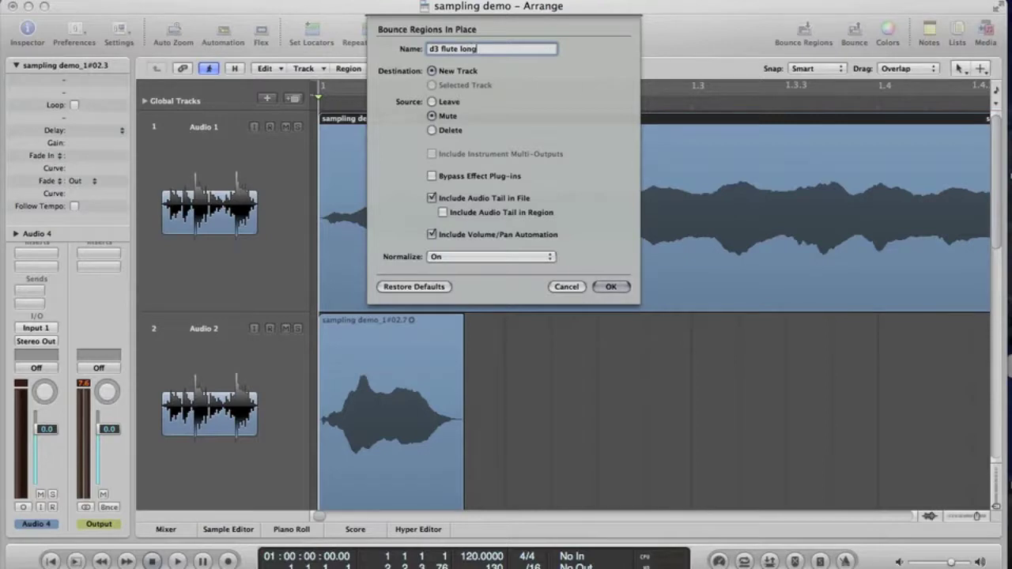
pyautogui.click(611, 287)
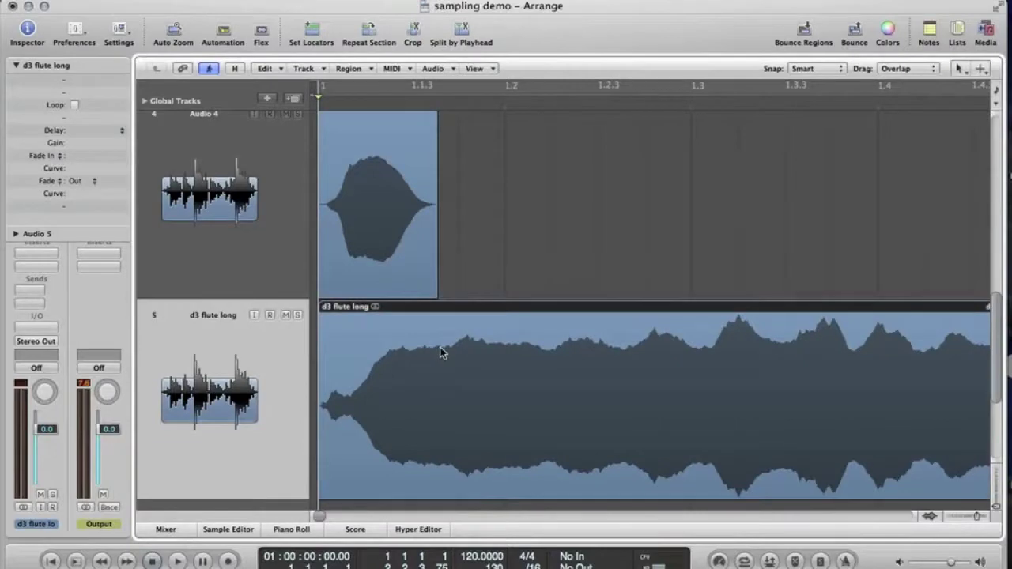
pyautogui.scroll(8, 442, 352)
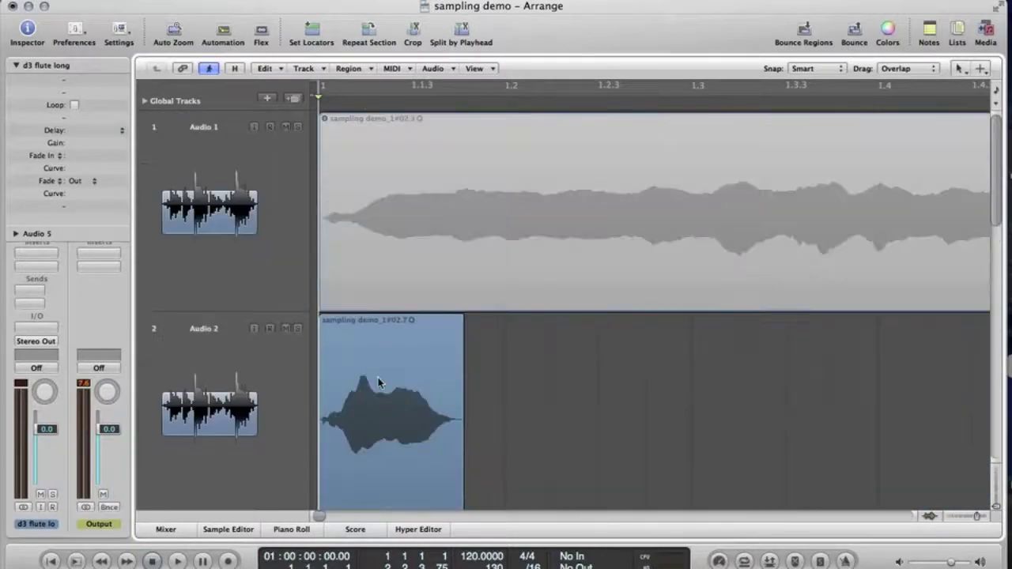
# Bounce the short Audio 2 region in place as 'd3 flute stac', muting the original
pyautogui.click(403, 374)
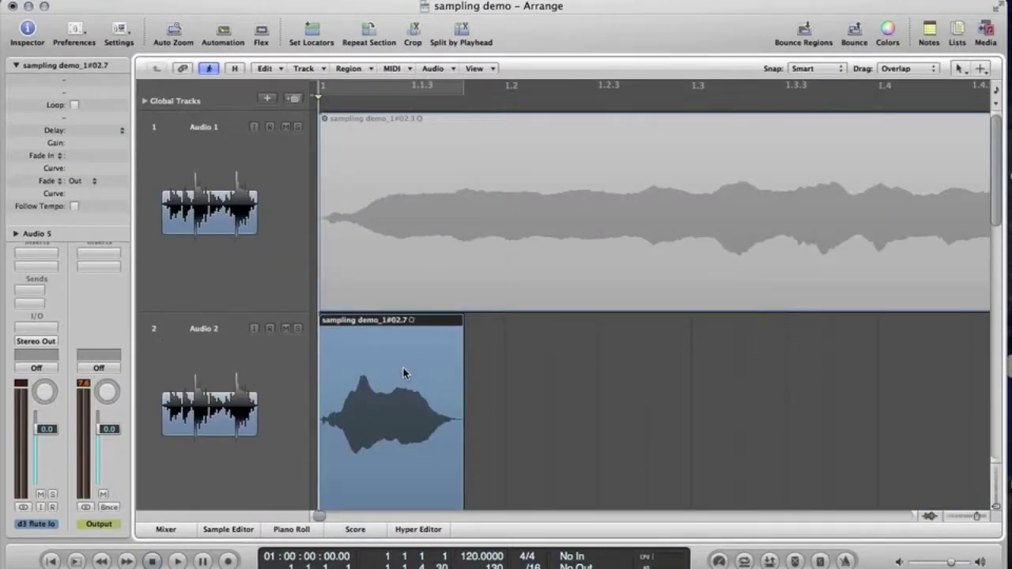
pyautogui.rightClick(403, 373)
pyautogui.click(409, 376)
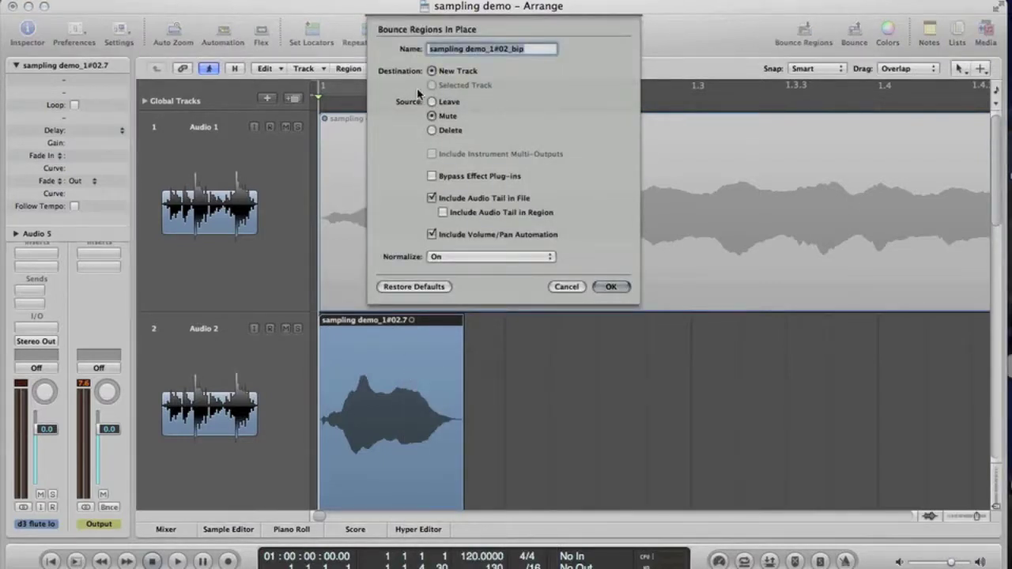
pyautogui.write('d')
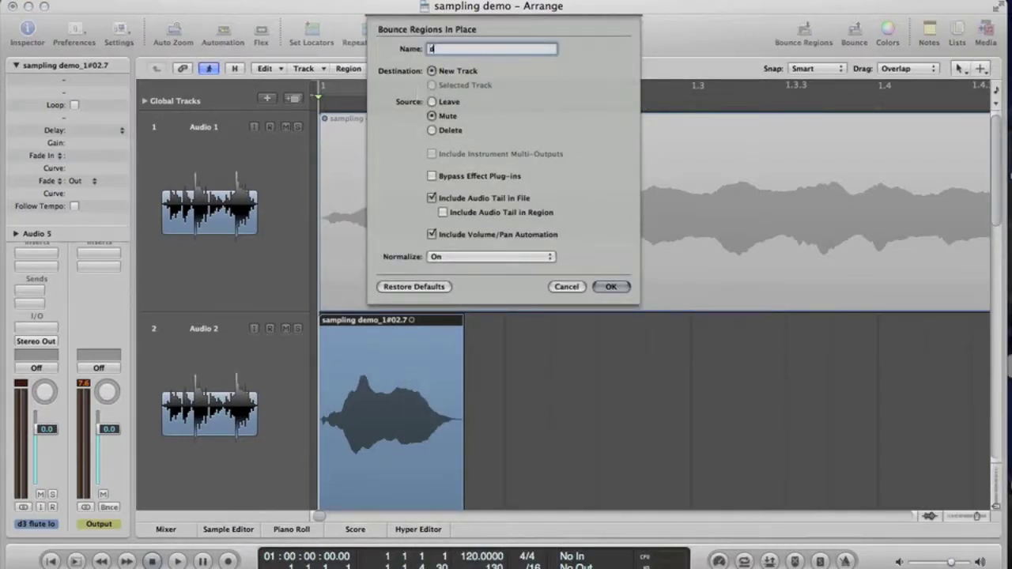
pyautogui.write('3 flute stac')
pyautogui.click(607, 286)
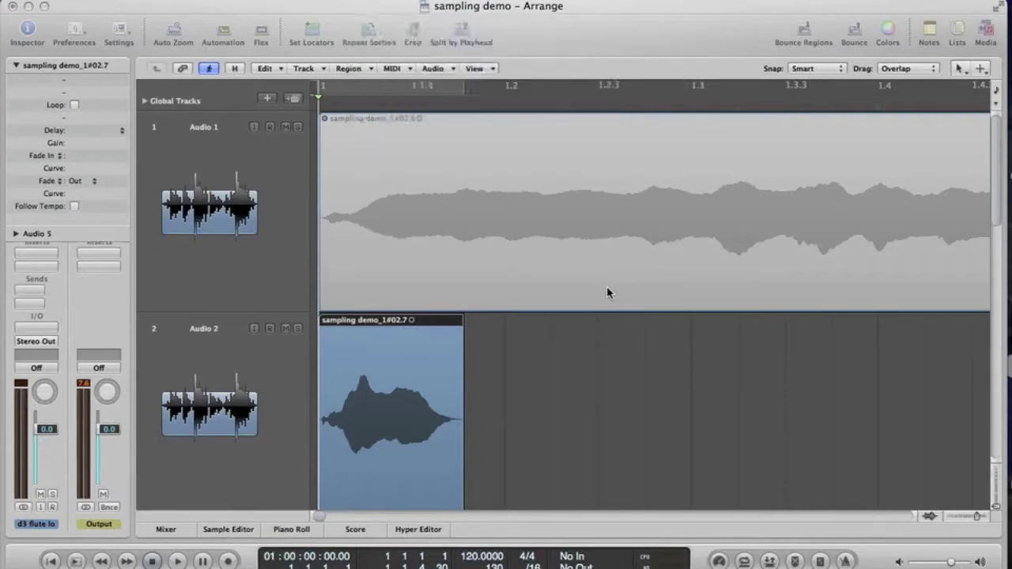
pyautogui.scroll(10, 600, 384)
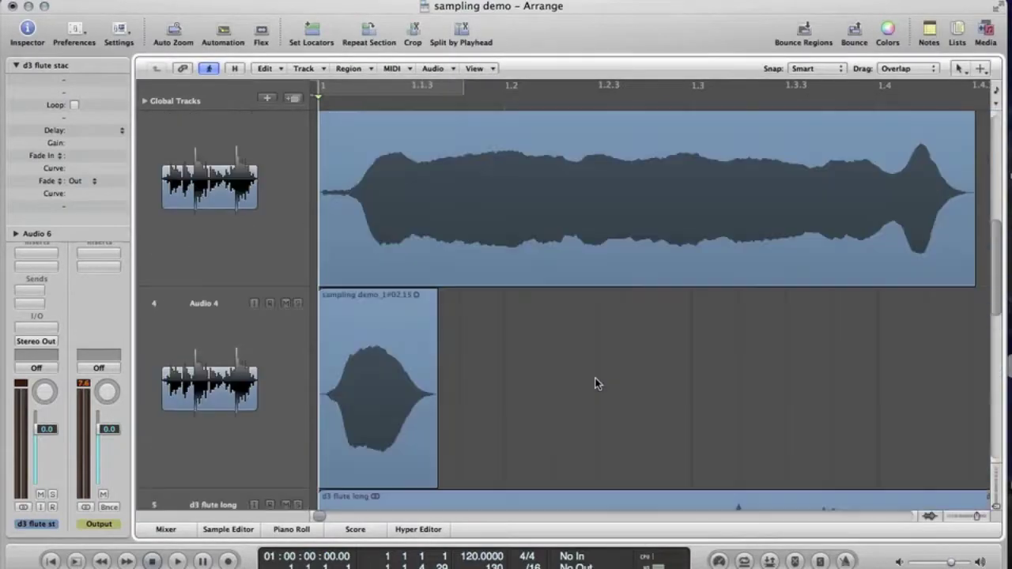
pyautogui.scroll(-3, 594, 378)
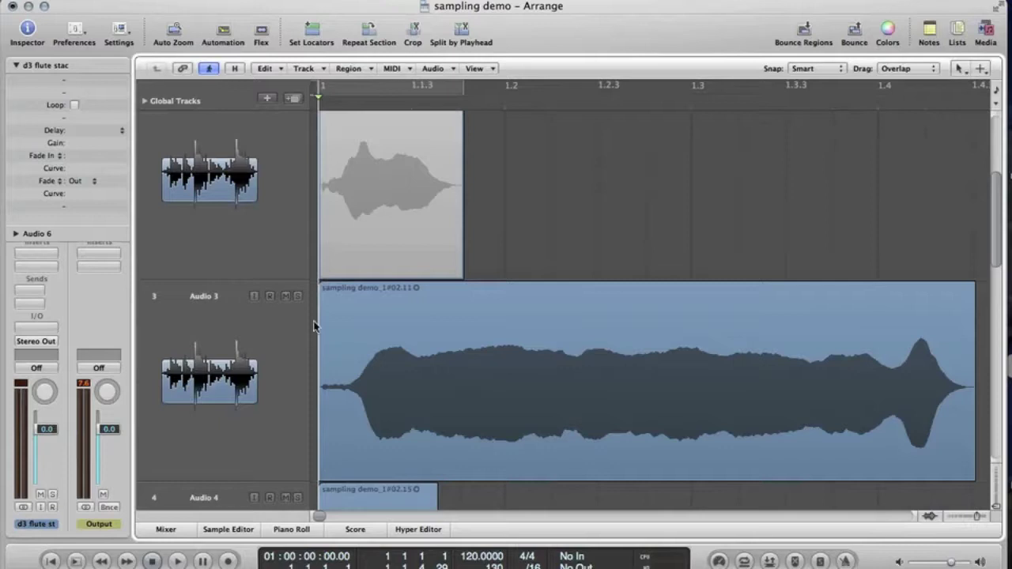
# Solo Audio 3 and audition its region
pyautogui.click(298, 297)
pyautogui.press('space')
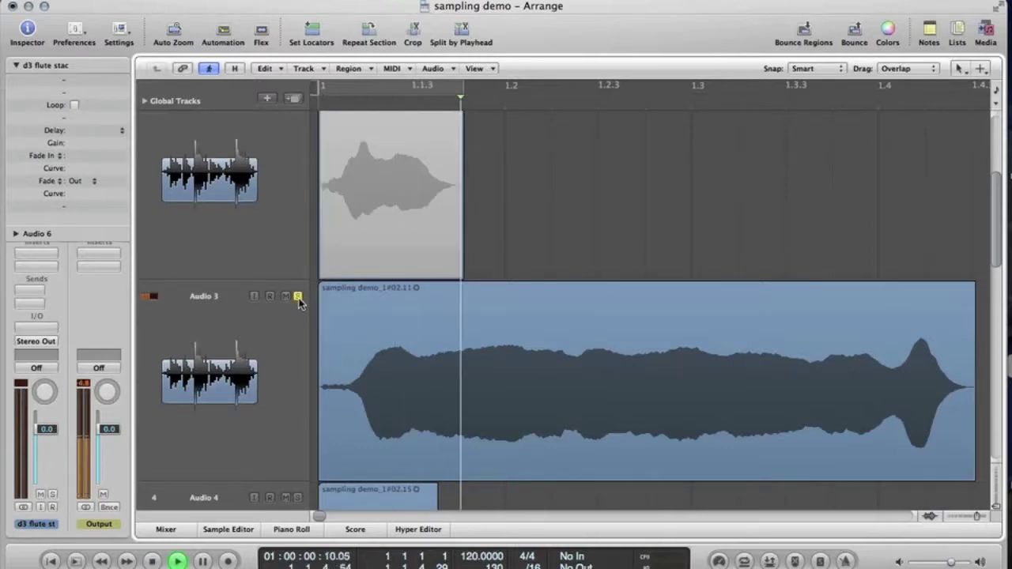
pyautogui.press('space')
# Bounce the long Audio 3 region in place as 'd4 flute long', muting the original
pyautogui.click(298, 297)
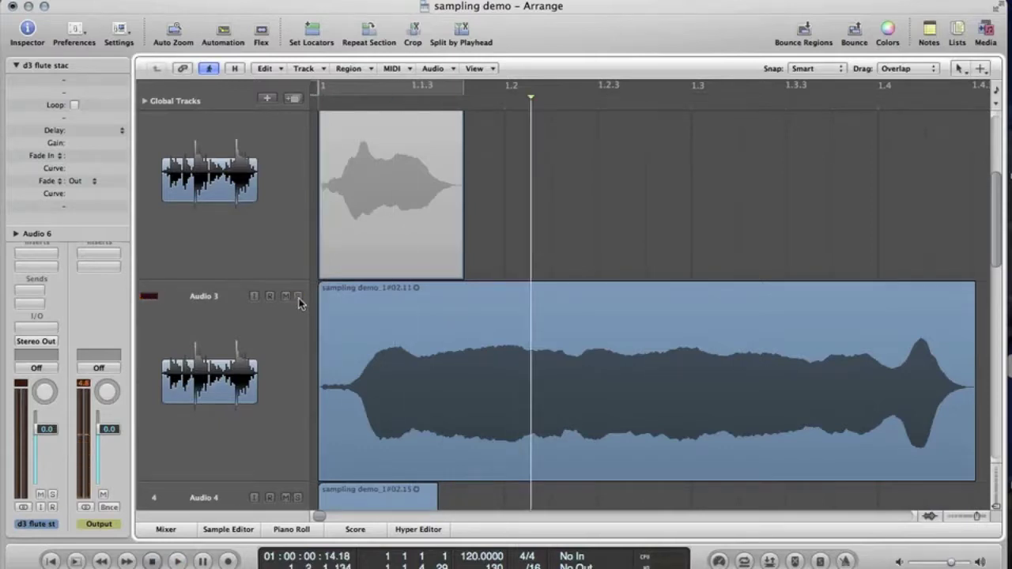
pyautogui.rightClick(451, 403)
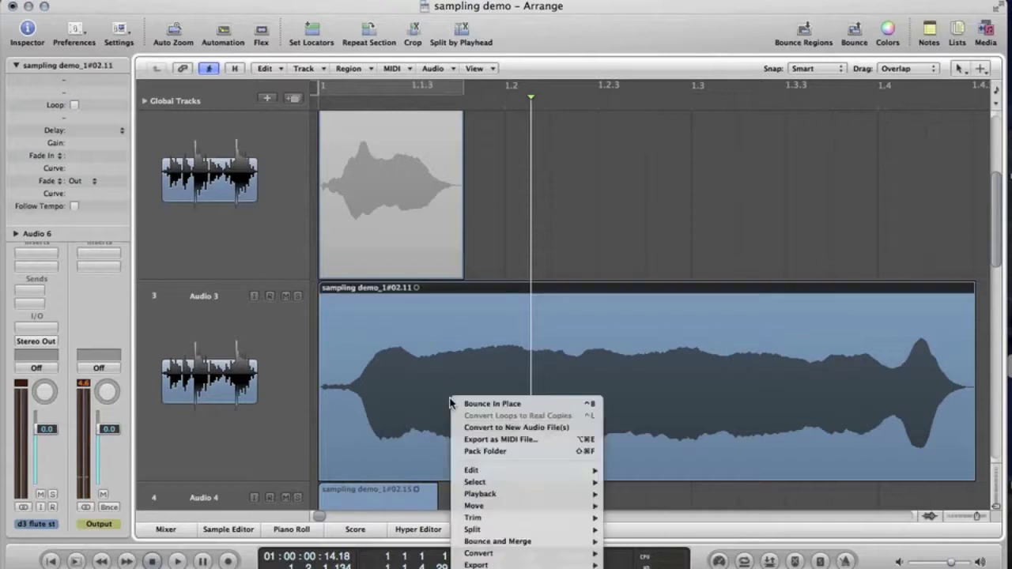
pyautogui.click(490, 401)
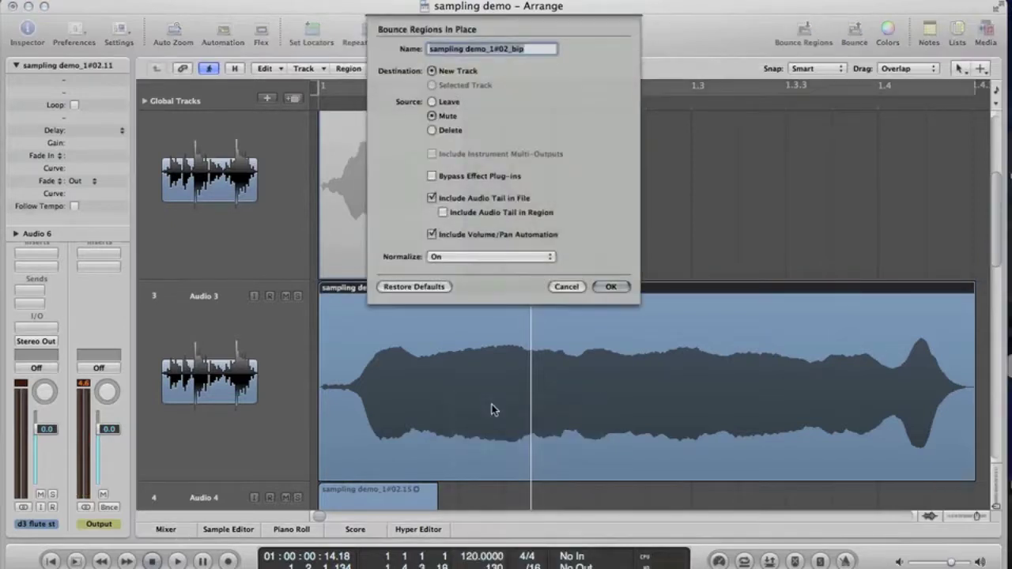
pyautogui.write('d4')
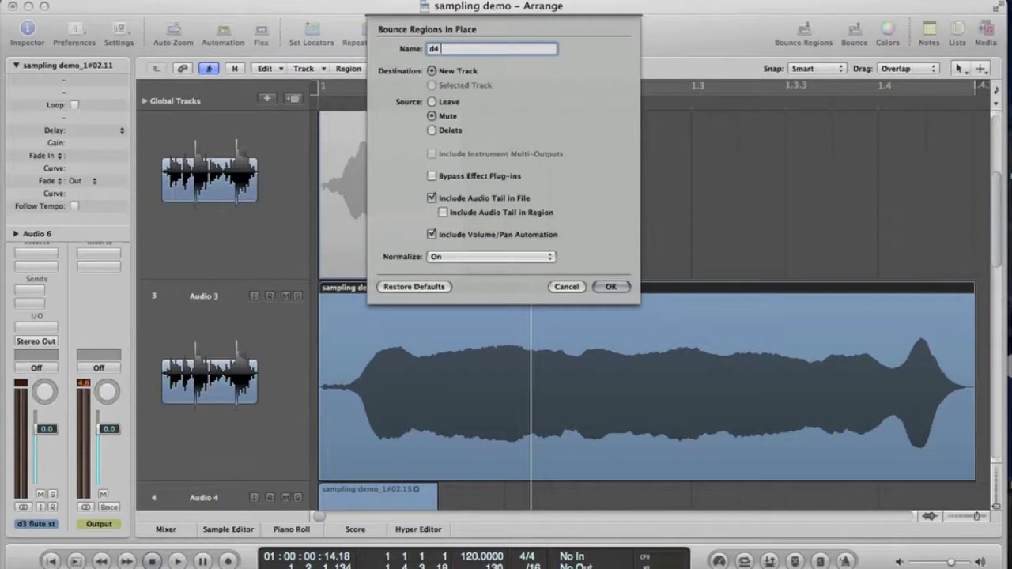
pyautogui.write(' flute long')
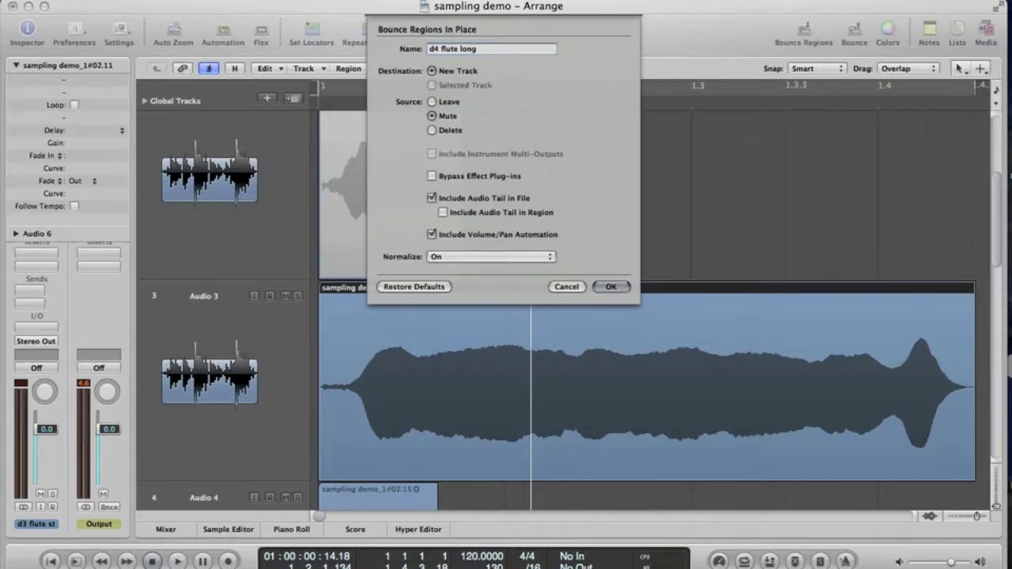
pyautogui.press('Return')
pyautogui.hscroll(5, 451, 350)
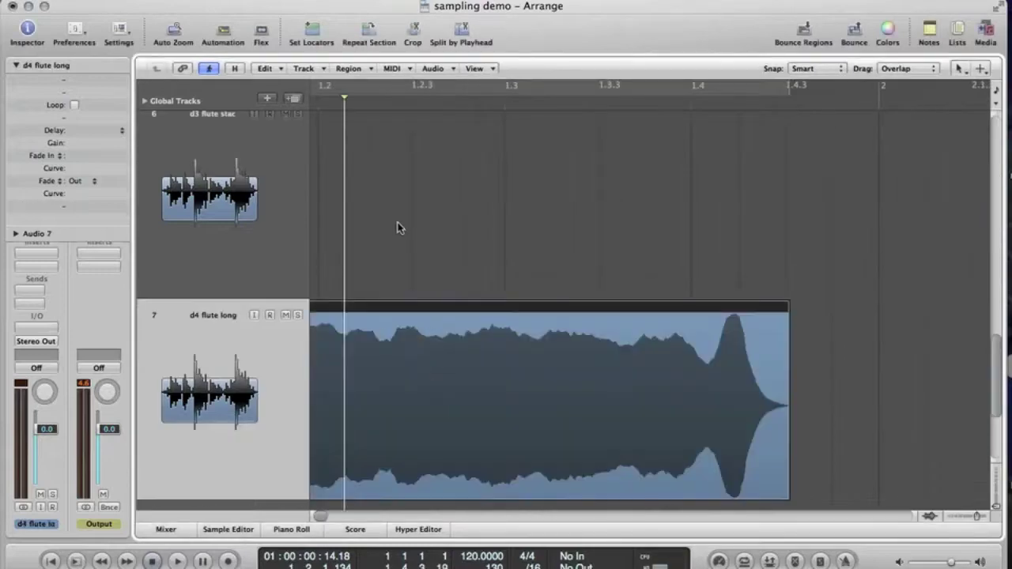
pyautogui.scroll(6, 398, 227)
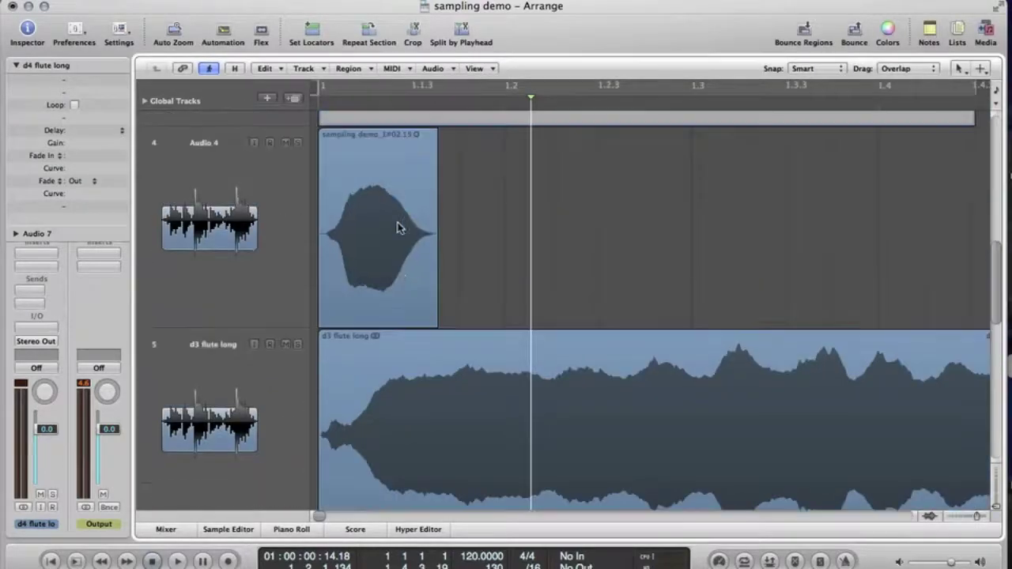
pyautogui.scroll(3, 398, 228)
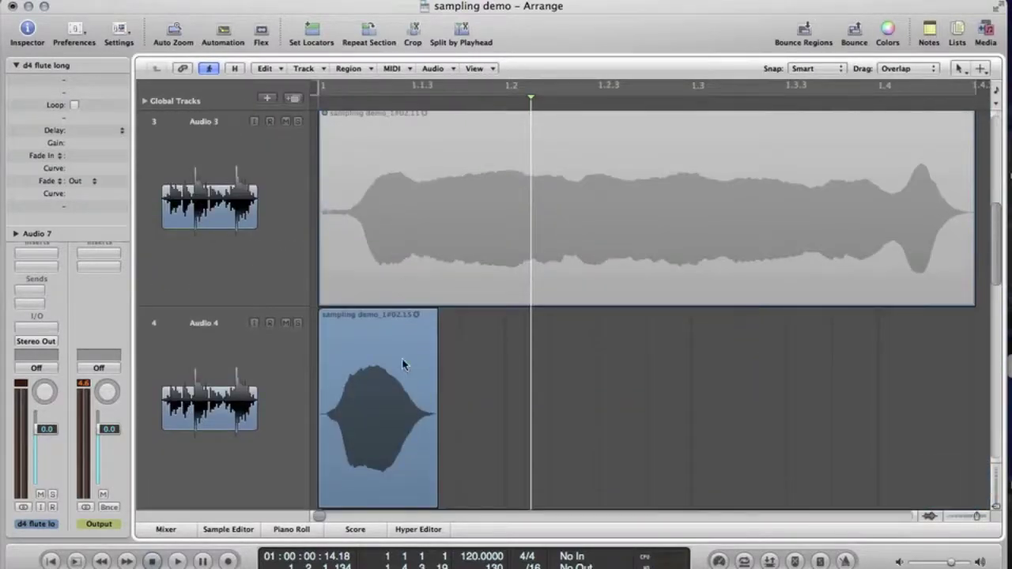
# Bounce the short Audio 4 region in place as 'd4 flute stac' and view all eight tracks
pyautogui.click(403, 365)
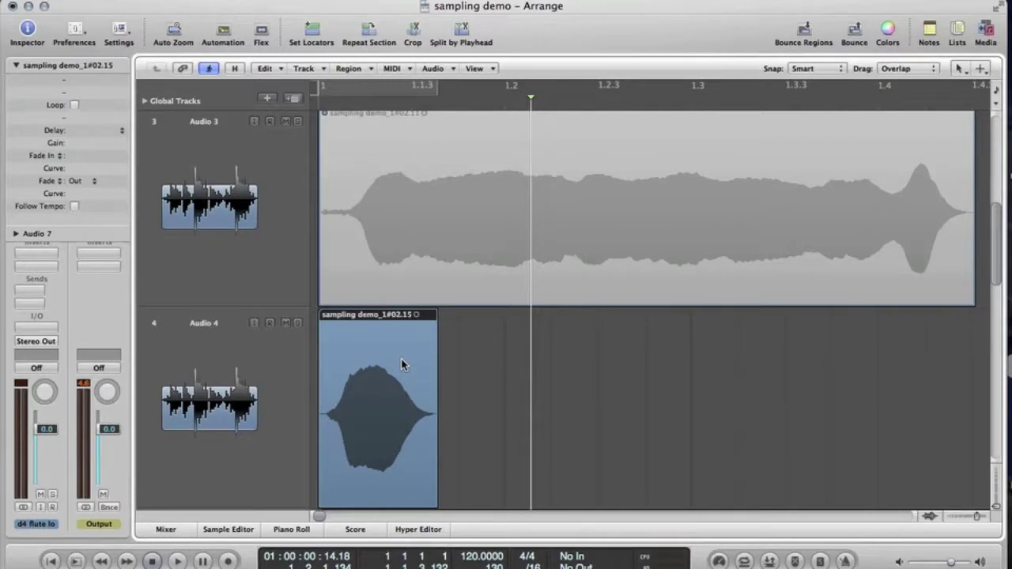
pyautogui.rightClick(401, 363)
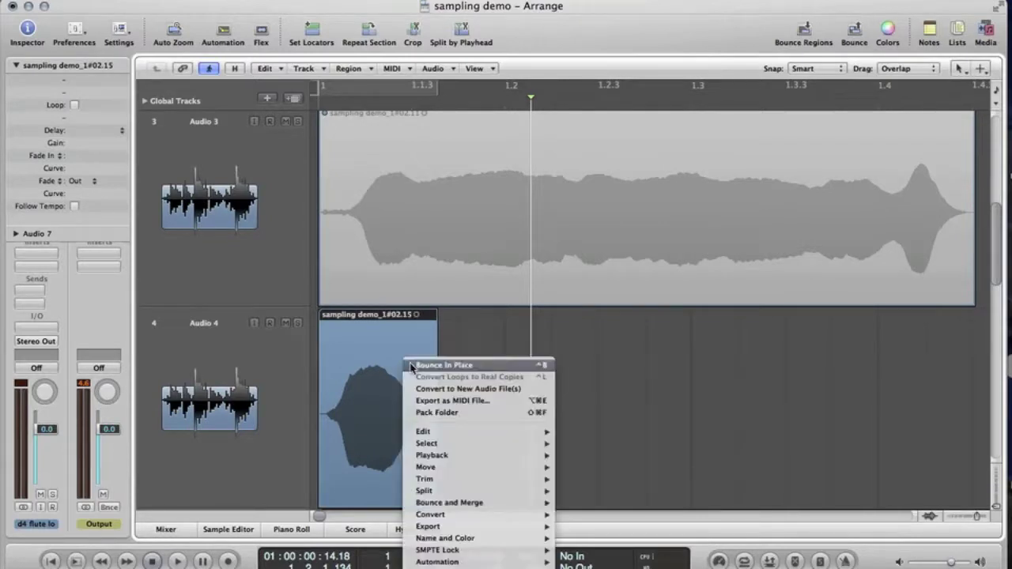
pyautogui.click(410, 364)
pyautogui.write('d4 flu')
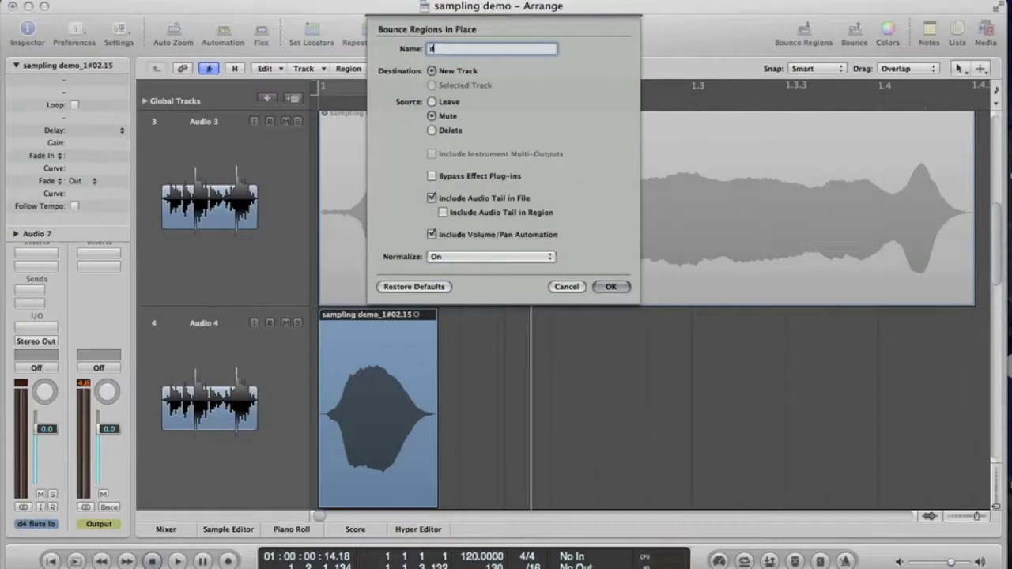
pyautogui.write('te stac')
pyautogui.press('Return')
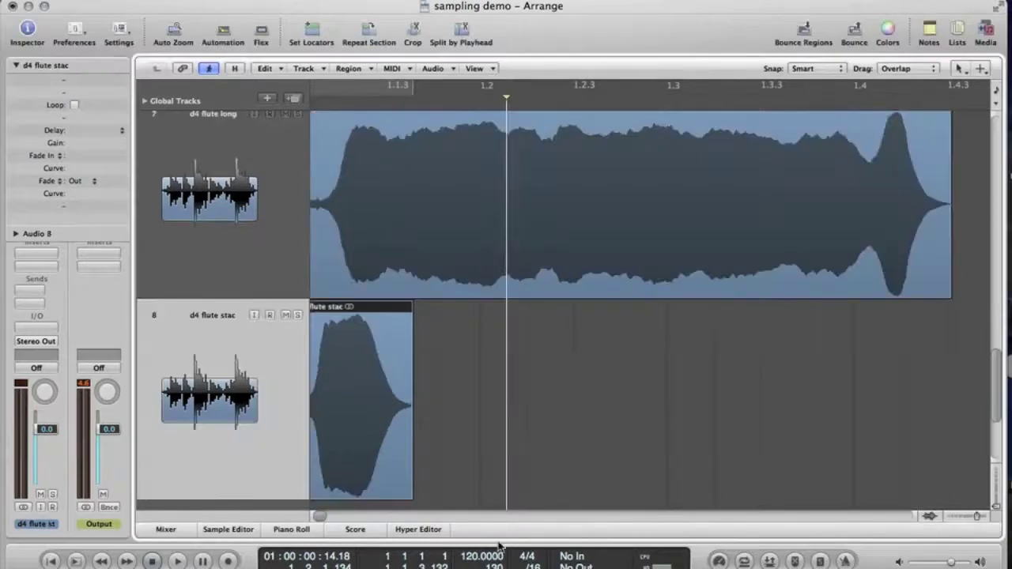
pyautogui.click(544, 436)
pyautogui.press('z')
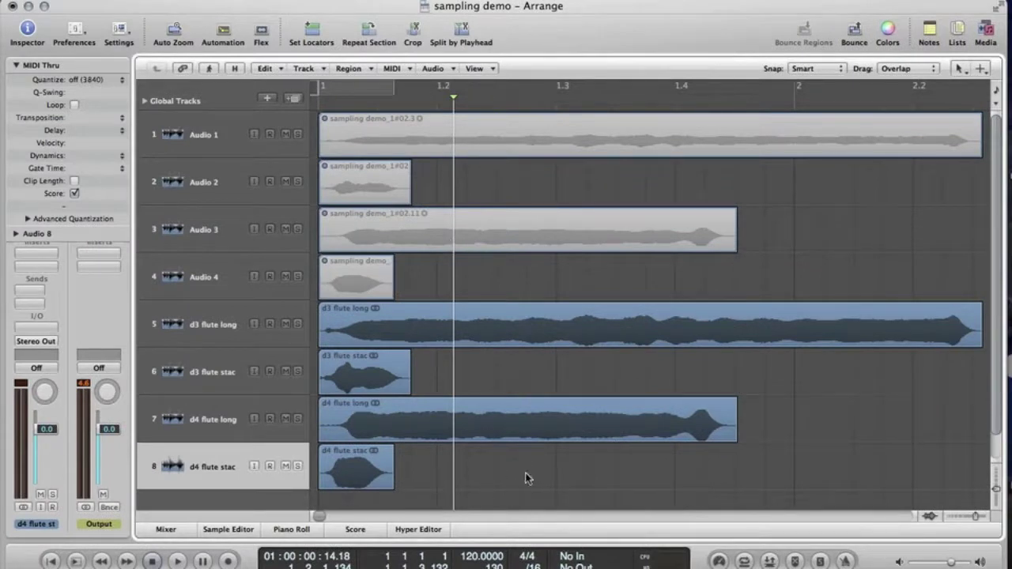
# Select the d4 flute stac region on track 8
pyautogui.click(358, 471)
# Delete the regions on all eight tracks, working up from track 8 to track 1
pyautogui.press('Delete')
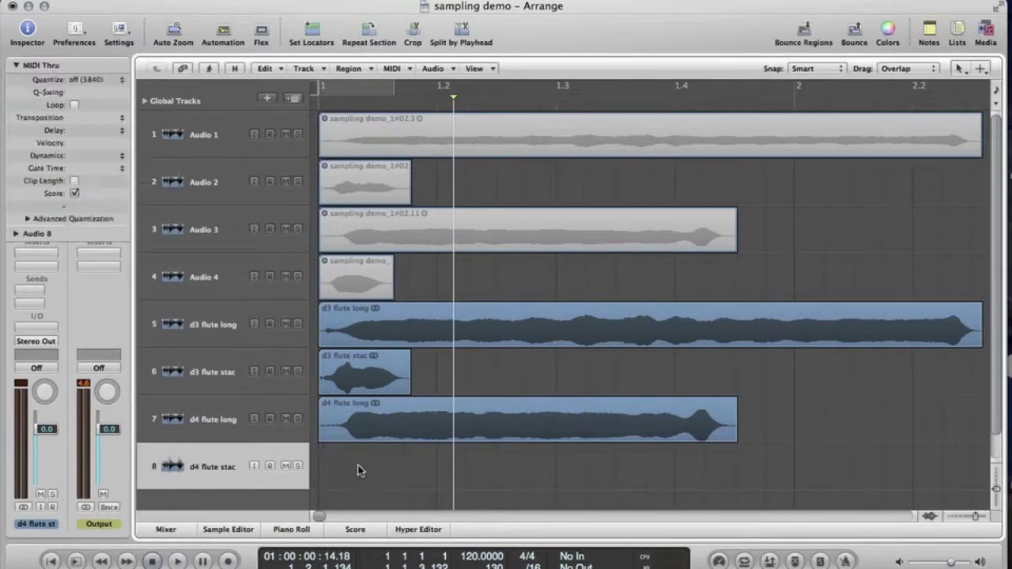
pyautogui.press('Up')
pyautogui.press('Delete')
pyautogui.press('Up')
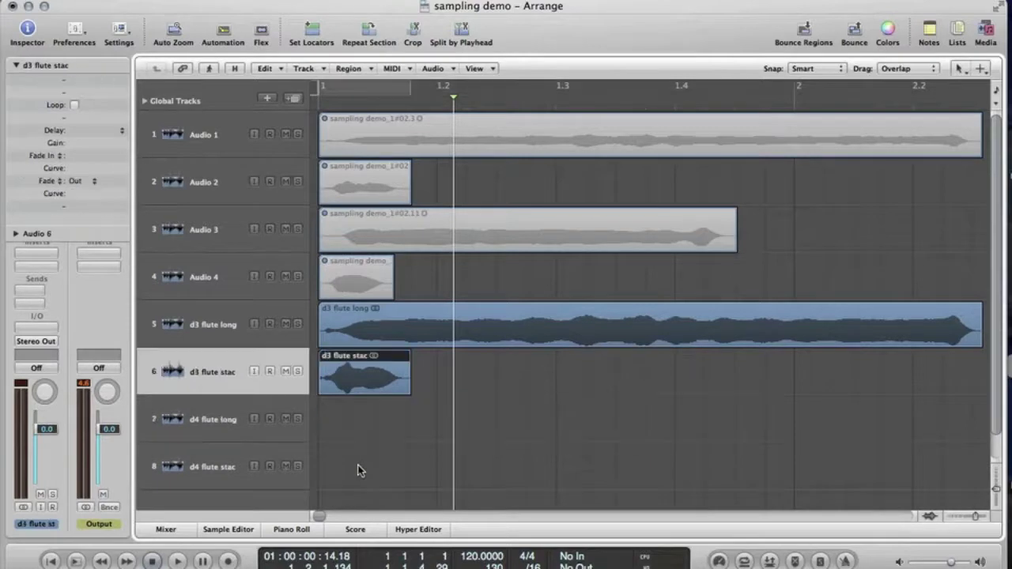
pyautogui.press('Delete')
pyautogui.press('Up')
pyautogui.press('Delete')
pyautogui.press('Up')
pyautogui.press('Delete')
pyautogui.press('Up')
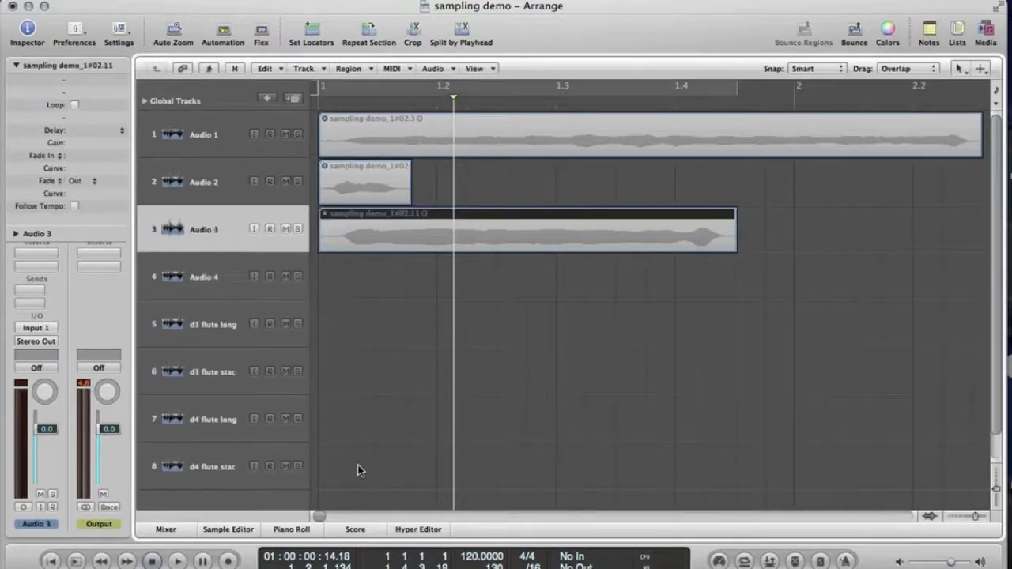
pyautogui.press('Delete')
pyautogui.press('Up')
pyautogui.press('Delete')
pyautogui.press('Up')
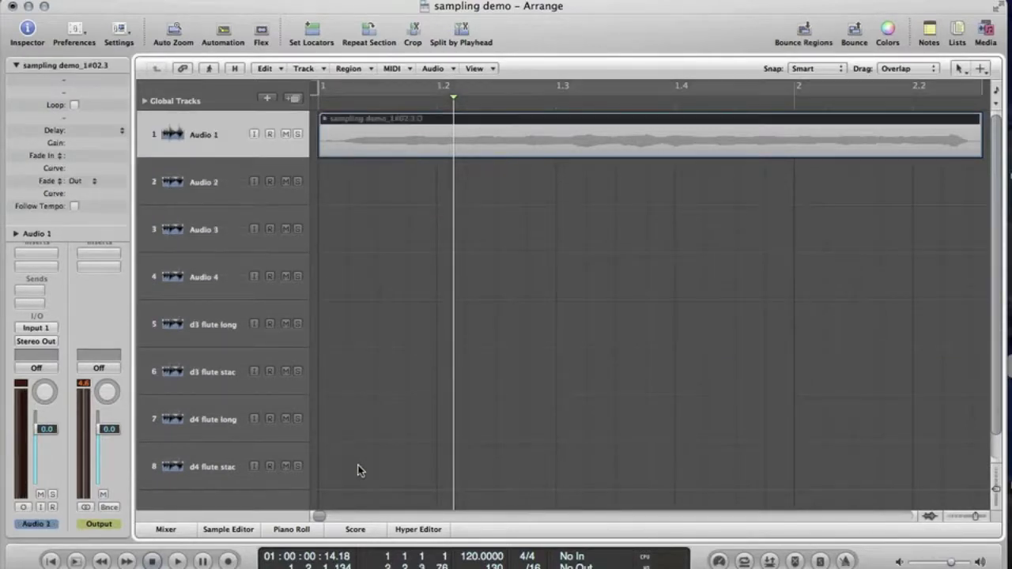
pyautogui.press('Delete')
# Keep the recorded audio file on disk, then delete tracks 8 down to 2
pyautogui.click(435, 180)
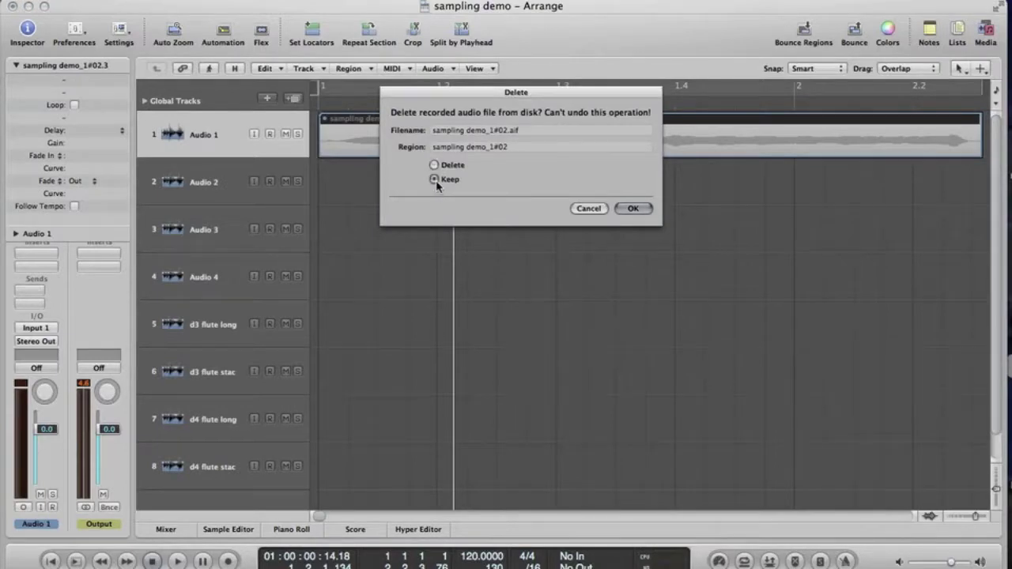
pyautogui.click(642, 208)
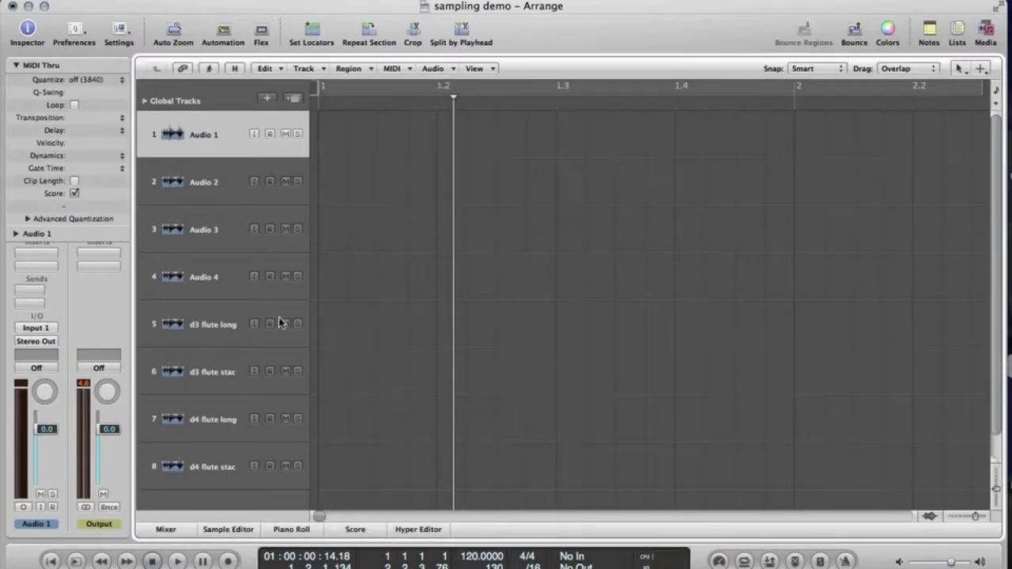
pyautogui.click(222, 466)
pyautogui.press('super+BackSpace')
pyautogui.press('super+BackSpace')
pyautogui.press('super+BackSpace')
pyautogui.press('super+BackSpace')
pyautogui.press('super+BackSpace')
pyautogui.press('super+BackSpace')
pyautogui.press('super+BackSpace')
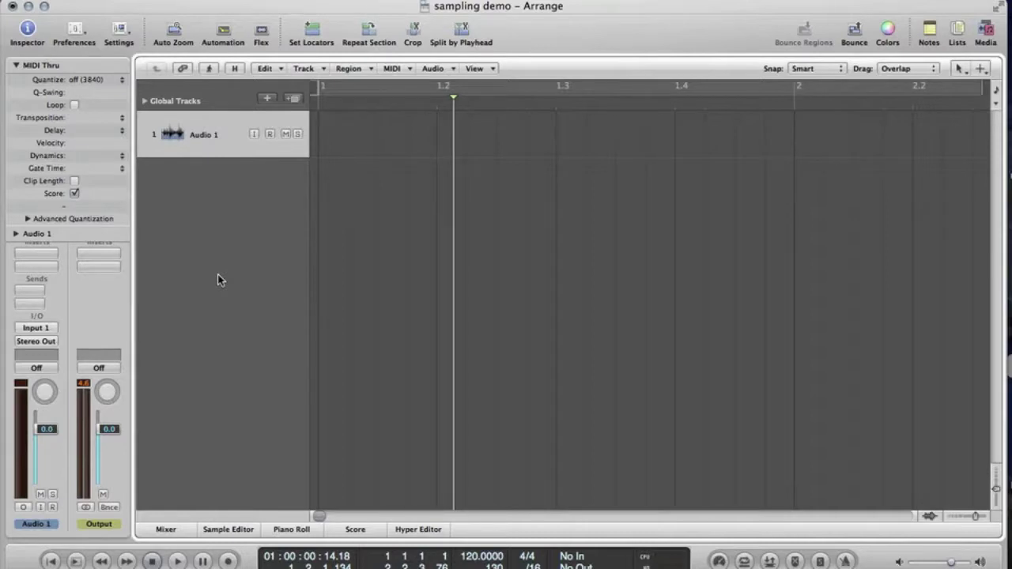
# Add one new software instrument track
pyautogui.click(18, 66)
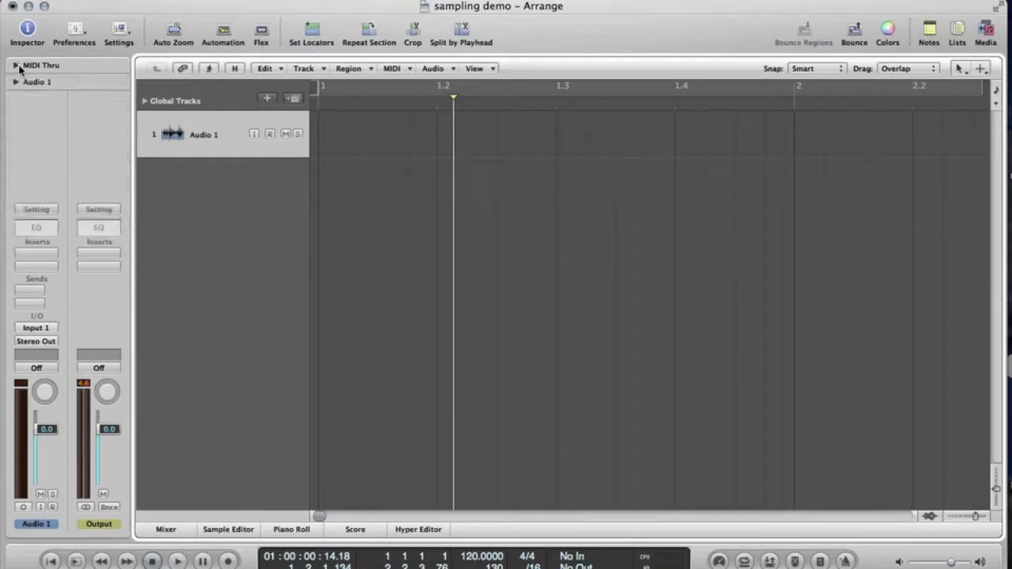
pyautogui.click(267, 98)
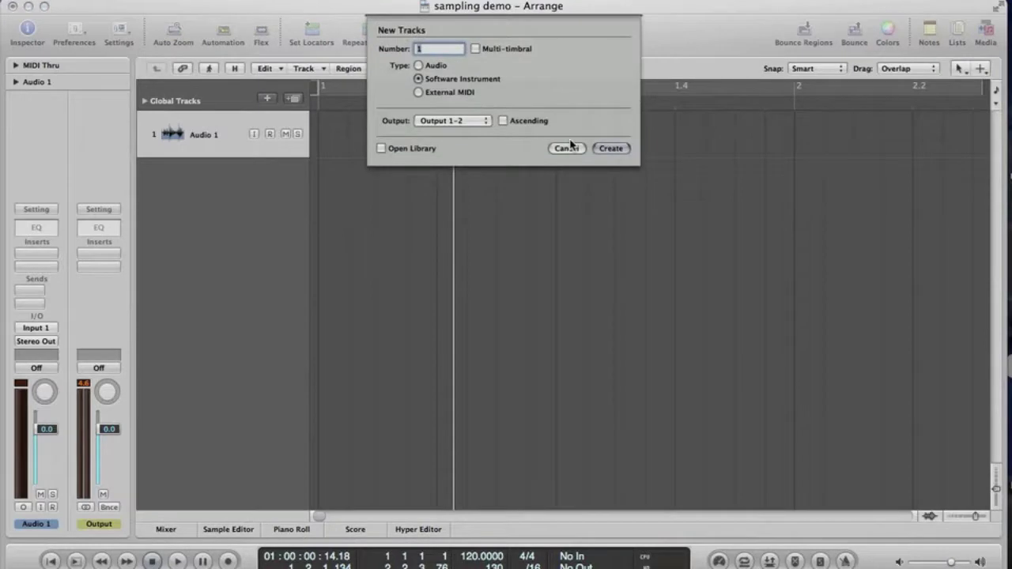
pyautogui.click(609, 148)
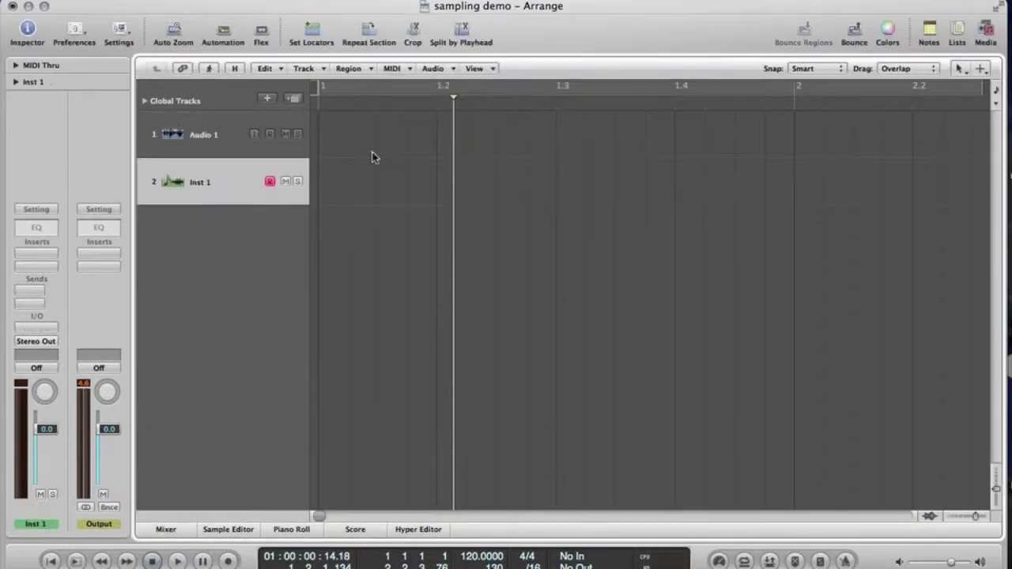
# Load EXS24 (Sampler) in mono as the Inst 1 track's instrument
pyautogui.click(38, 329)
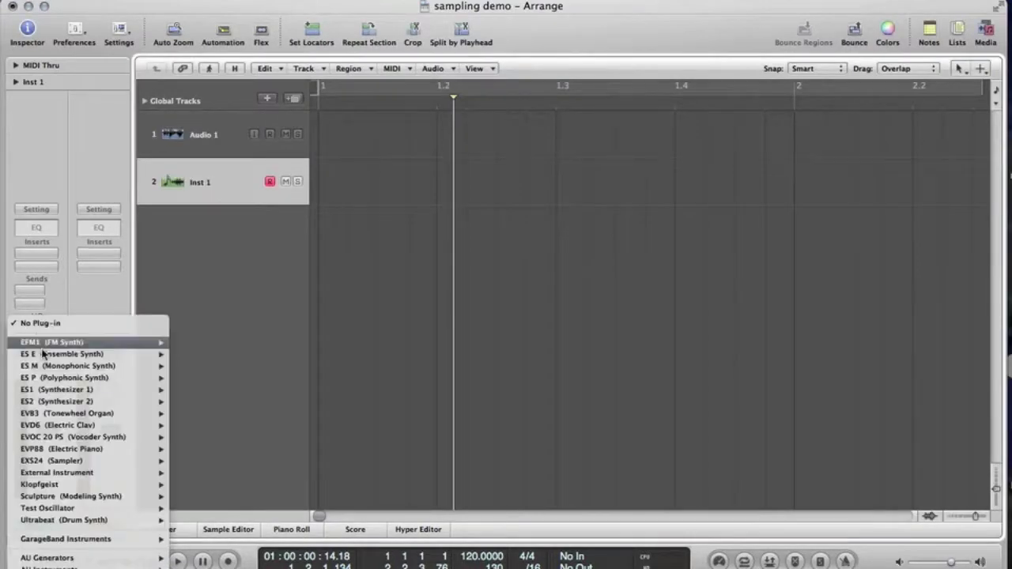
pyautogui.moveTo(67, 452)
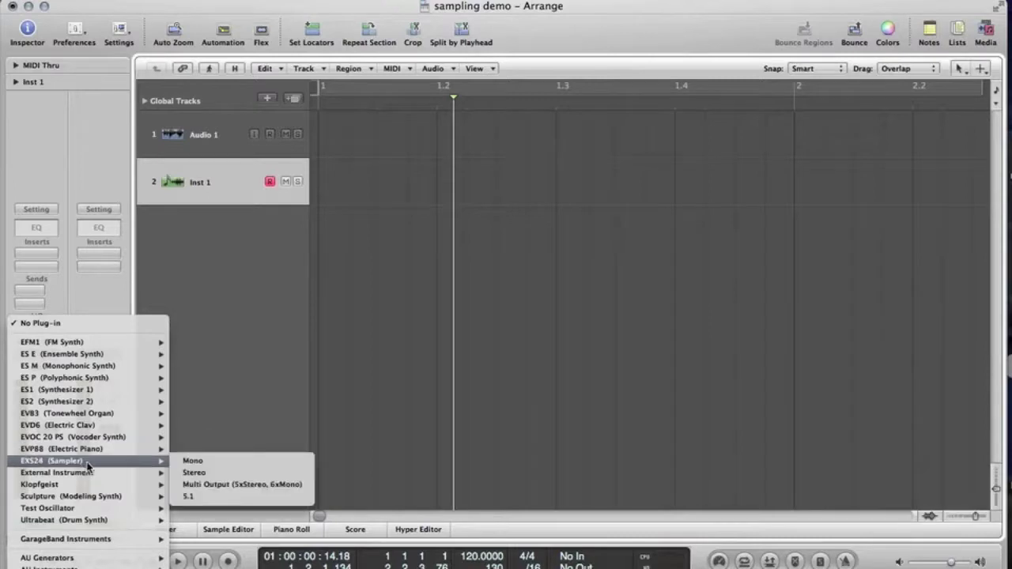
pyautogui.click(190, 461)
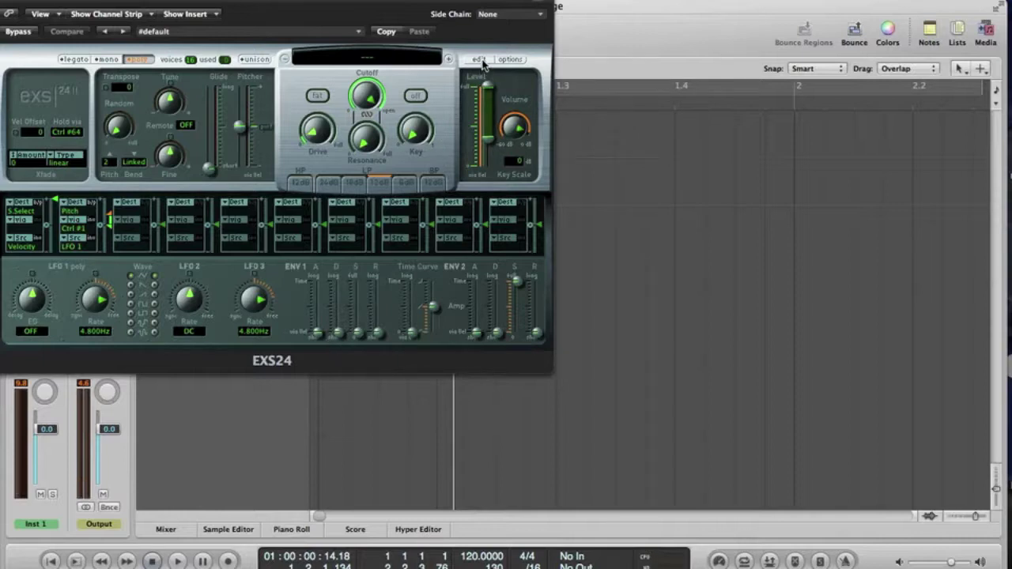
# Load d3/d4 flute long and stac samples as four zones, auto-mapped by root key
pyautogui.click(480, 61)
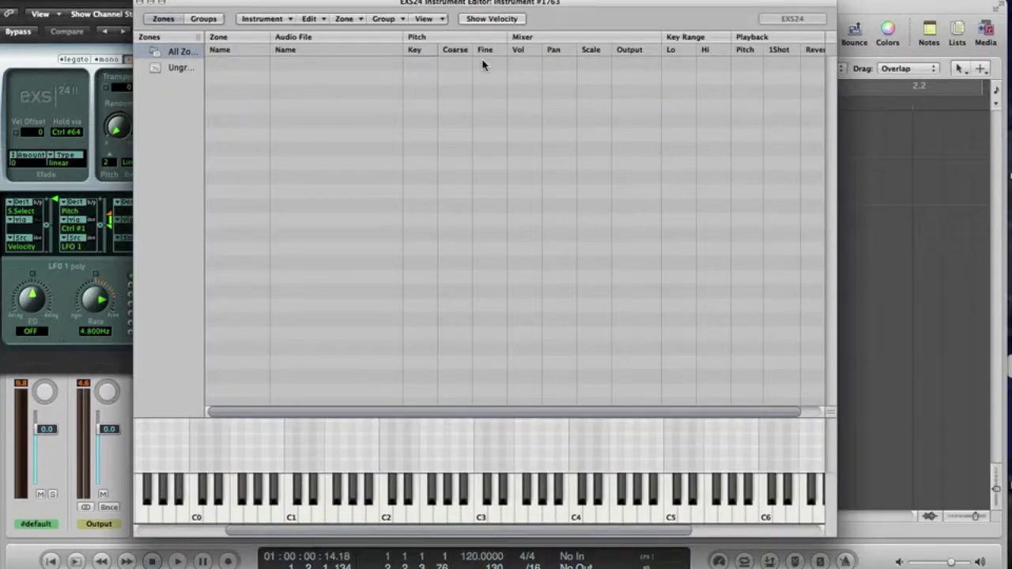
pyautogui.click(347, 21)
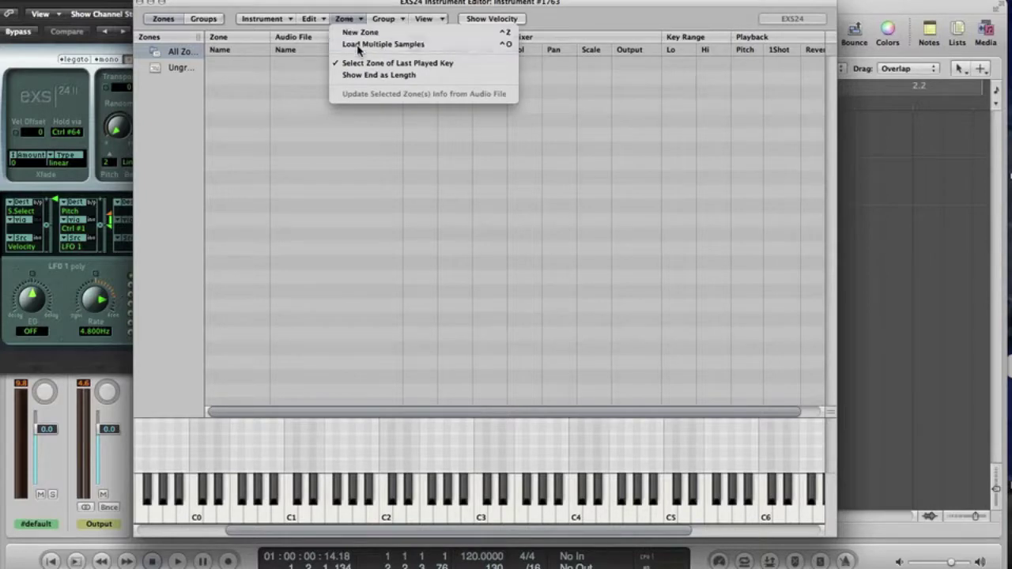
pyautogui.click(356, 45)
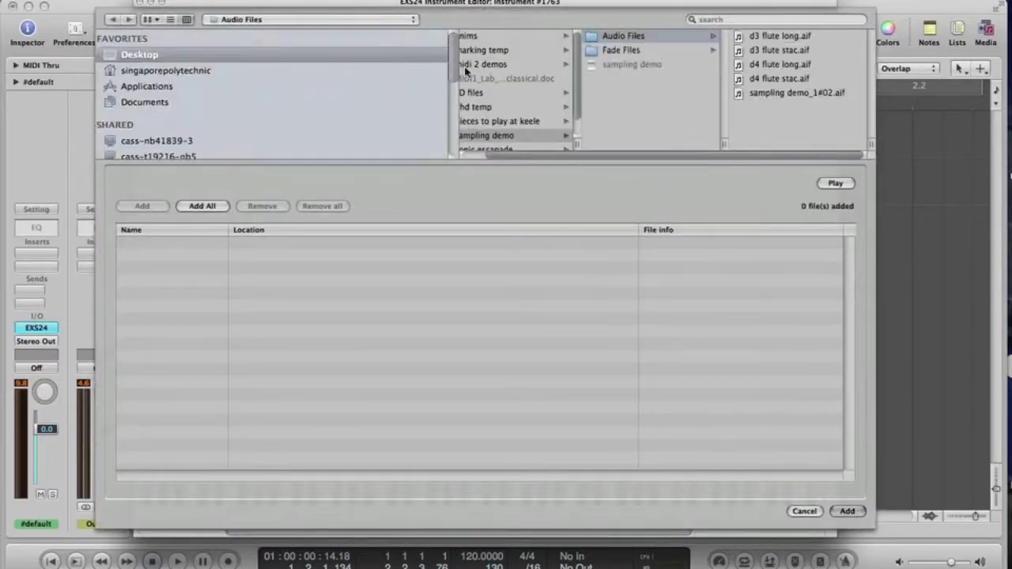
pyautogui.click(769, 37)
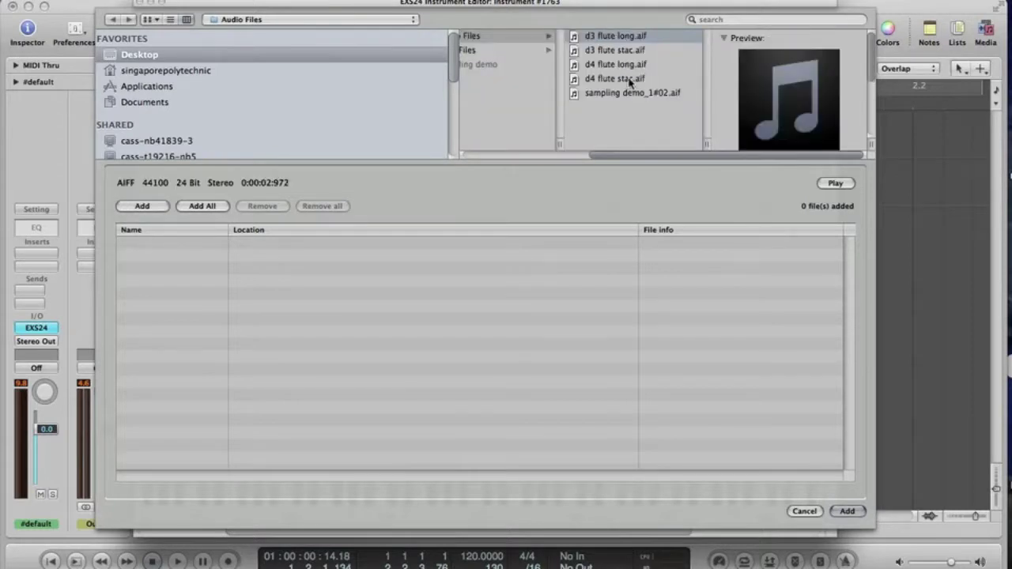
pyautogui.keyDown('shift'); pyautogui.click(637, 80); pyautogui.keyUp('shift')
pyautogui.click(847, 511)
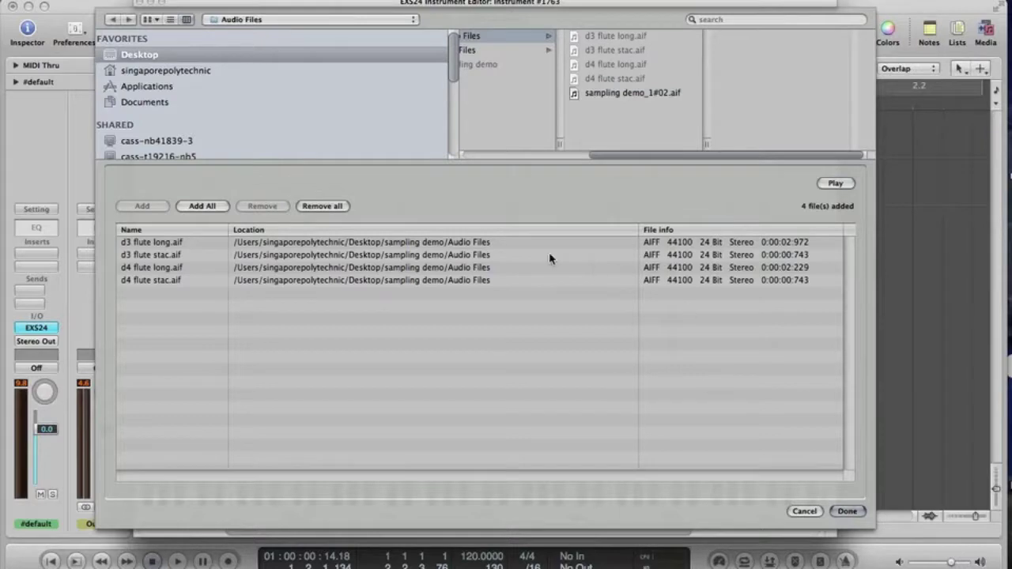
pyautogui.click(846, 512)
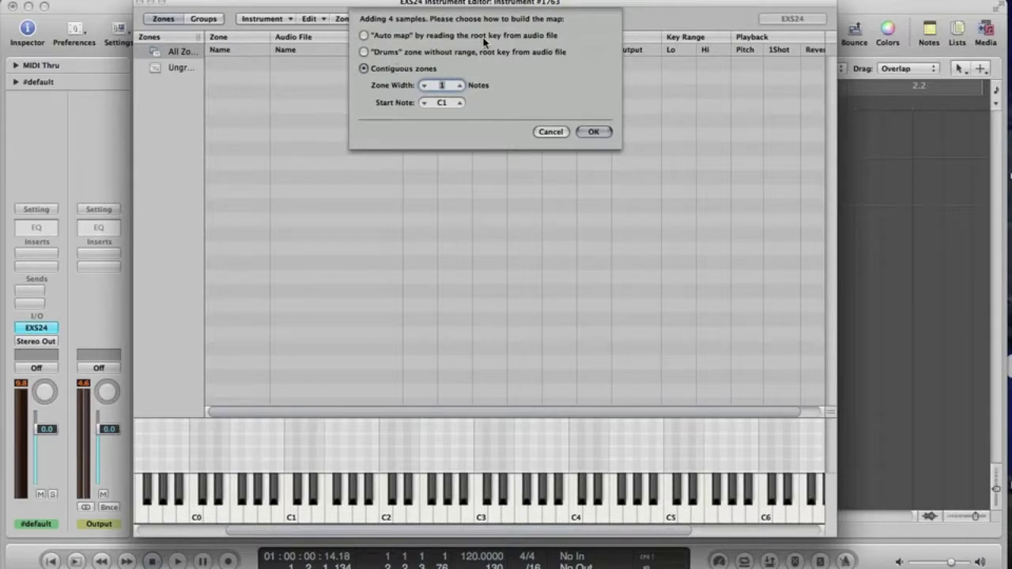
pyautogui.click(364, 36)
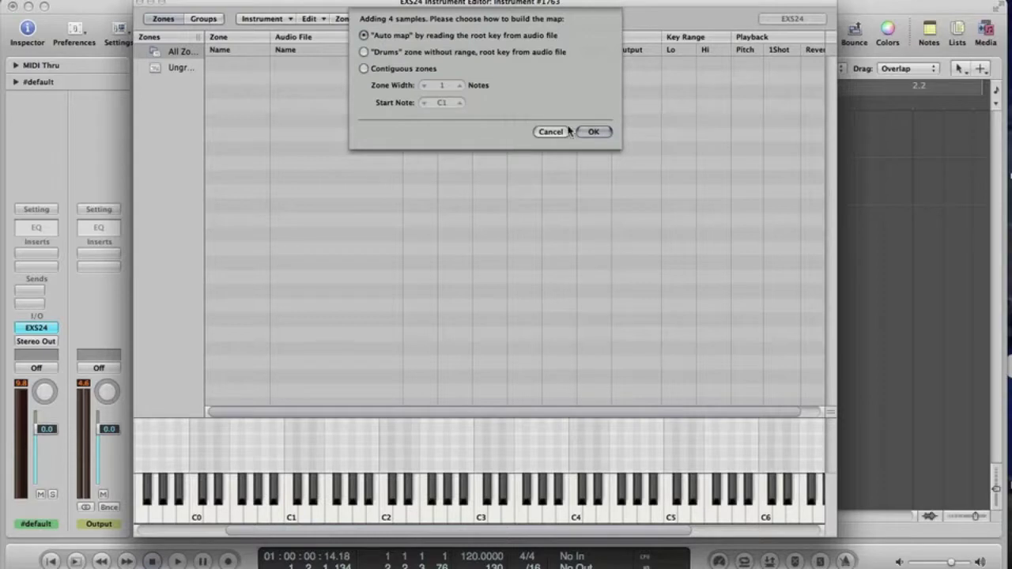
pyautogui.click(593, 132)
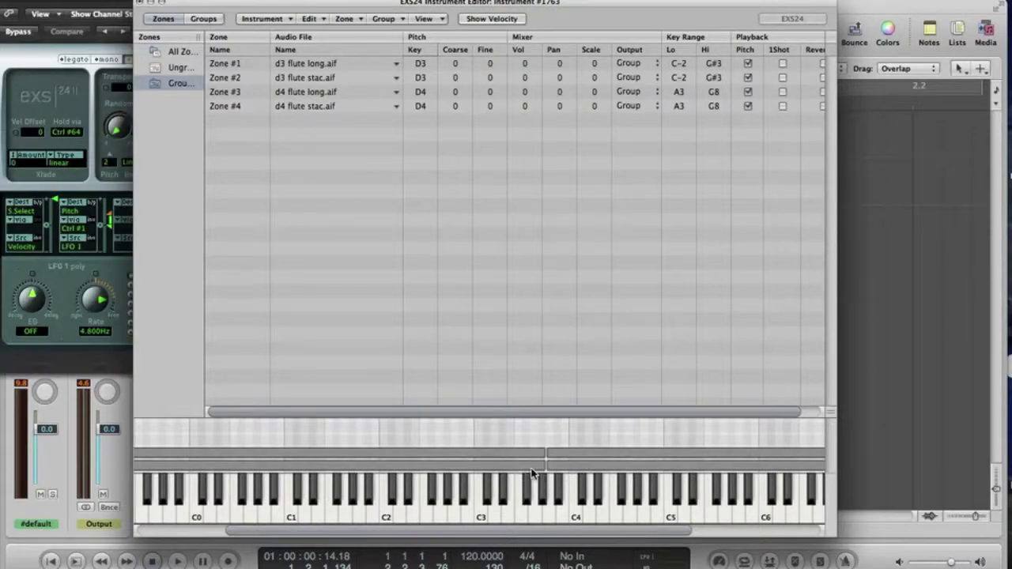
pyautogui.click(591, 512)
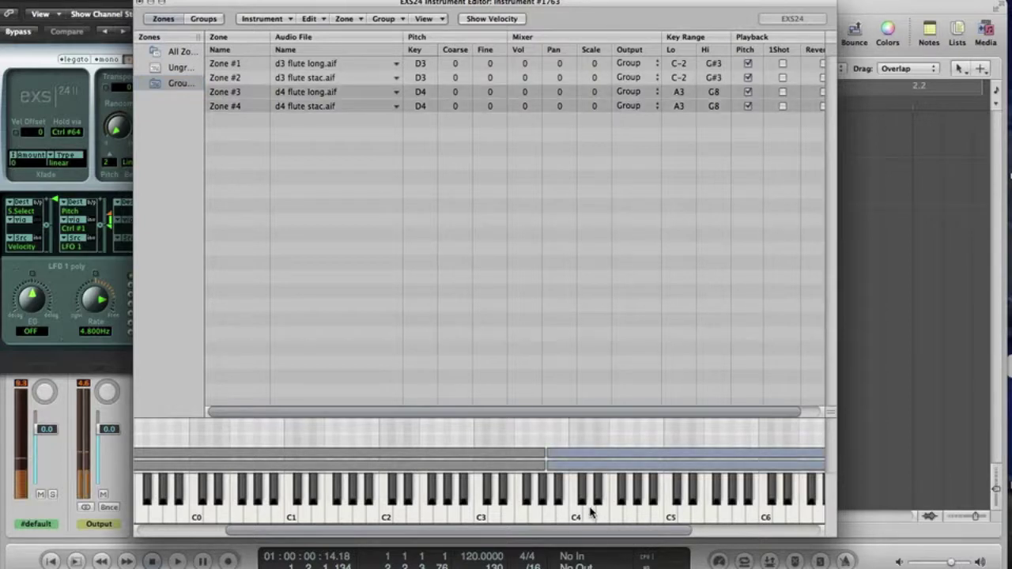
pyautogui.click(492, 510)
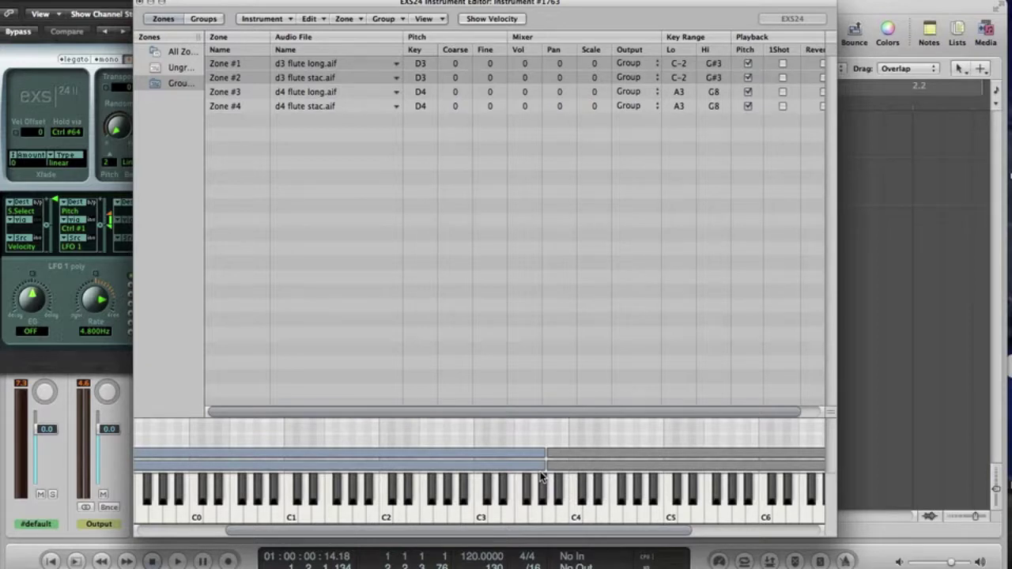
# Swap the Zone: Mixer columns for Zone: Velocity Range and enable velocity ranges on all four zones
pyautogui.click(442, 19)
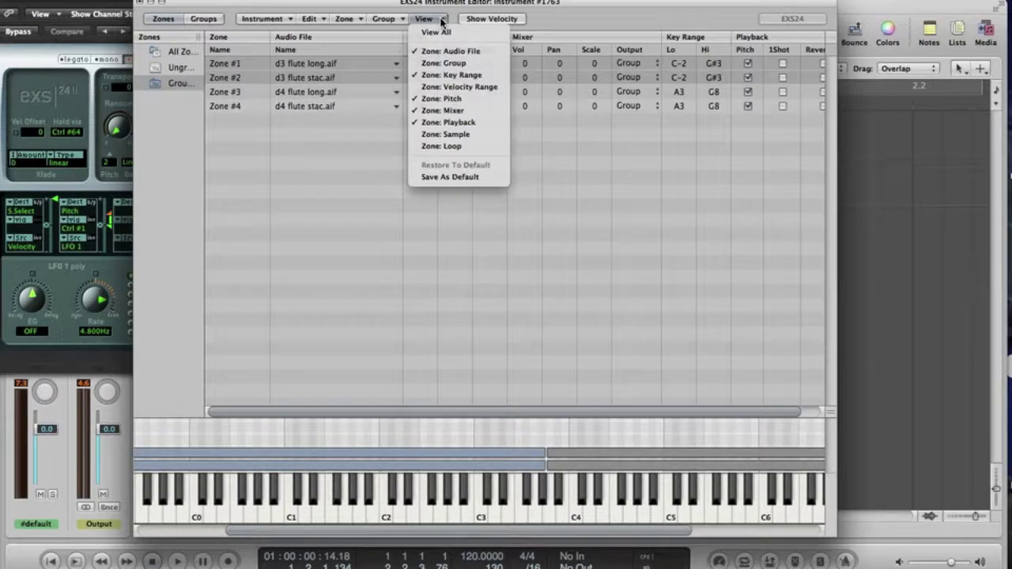
pyautogui.click(447, 110)
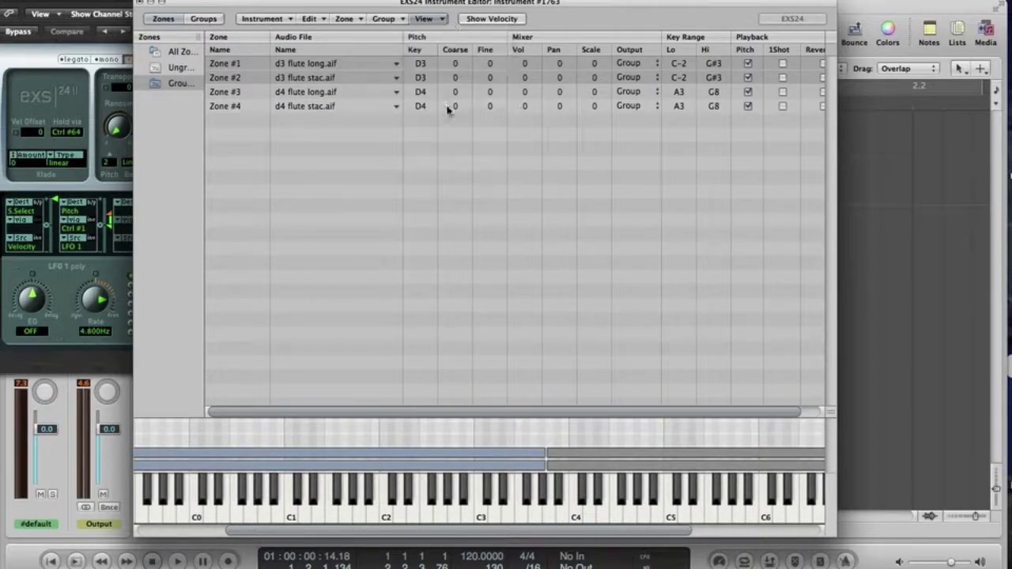
pyautogui.click(441, 22)
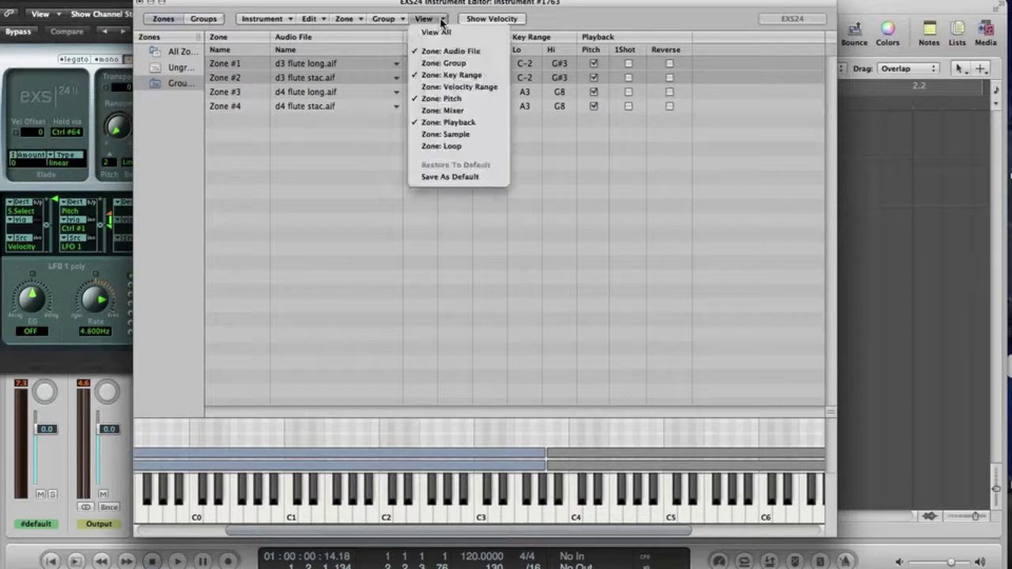
pyautogui.click(455, 89)
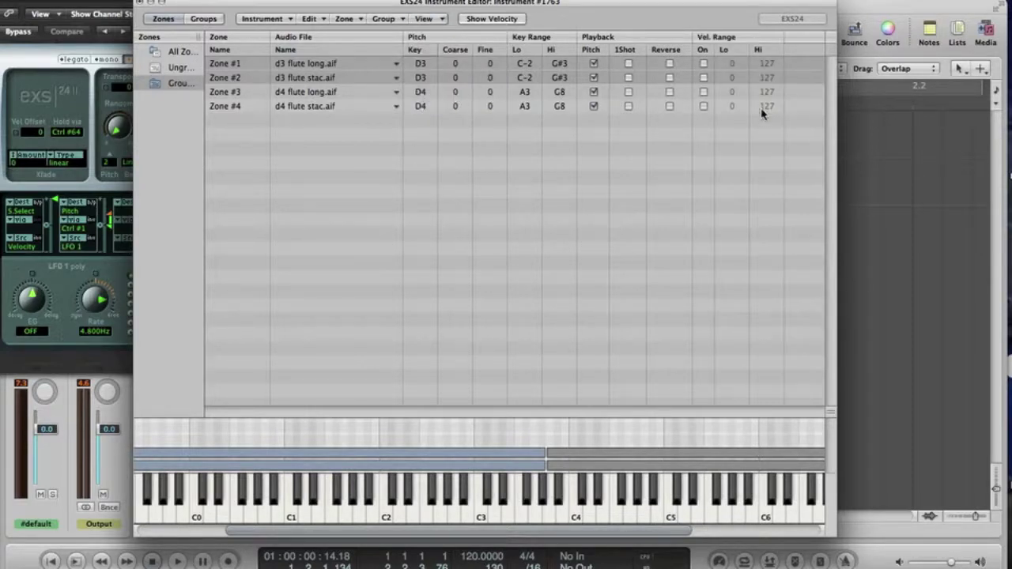
pyautogui.click(703, 63)
pyautogui.click(704, 92)
pyautogui.click(703, 107)
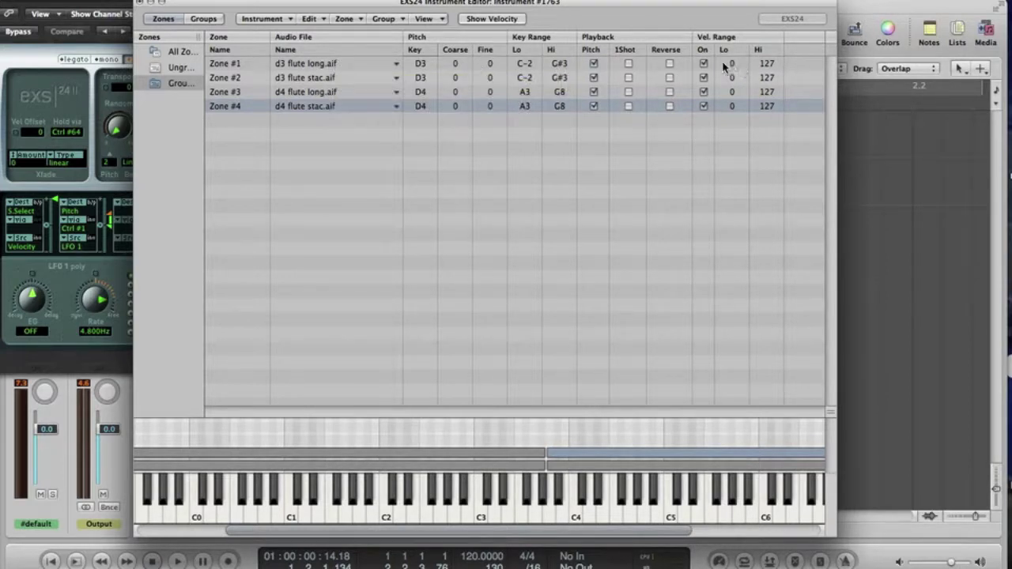
# Set velocity Hi to 99 for zones 1 and 3, and Lo to 100 for zones 2 and 4
pyautogui.doubleClick(769, 65)
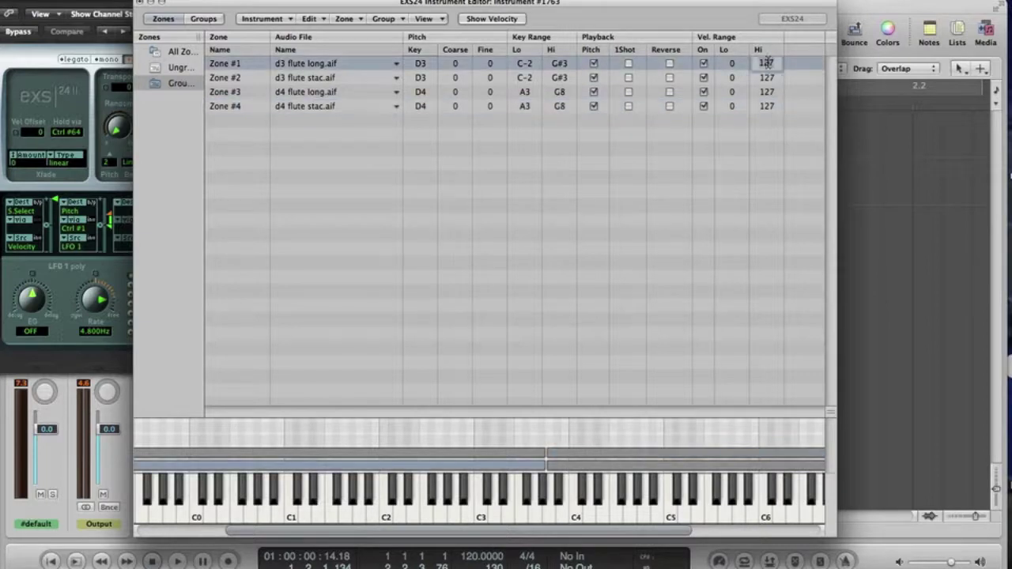
pyautogui.write('99')
pyautogui.press('Return')
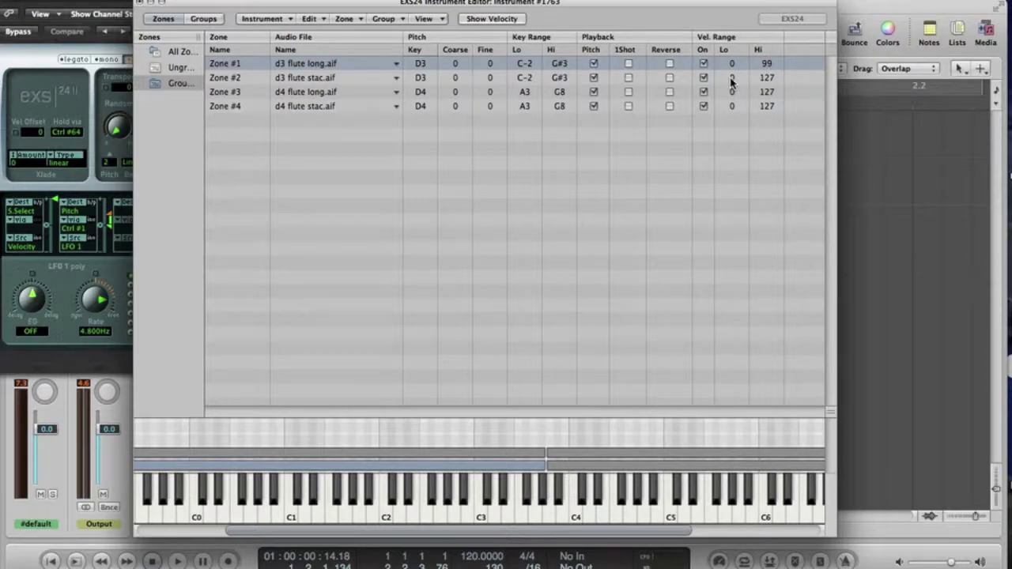
pyautogui.doubleClick(731, 78)
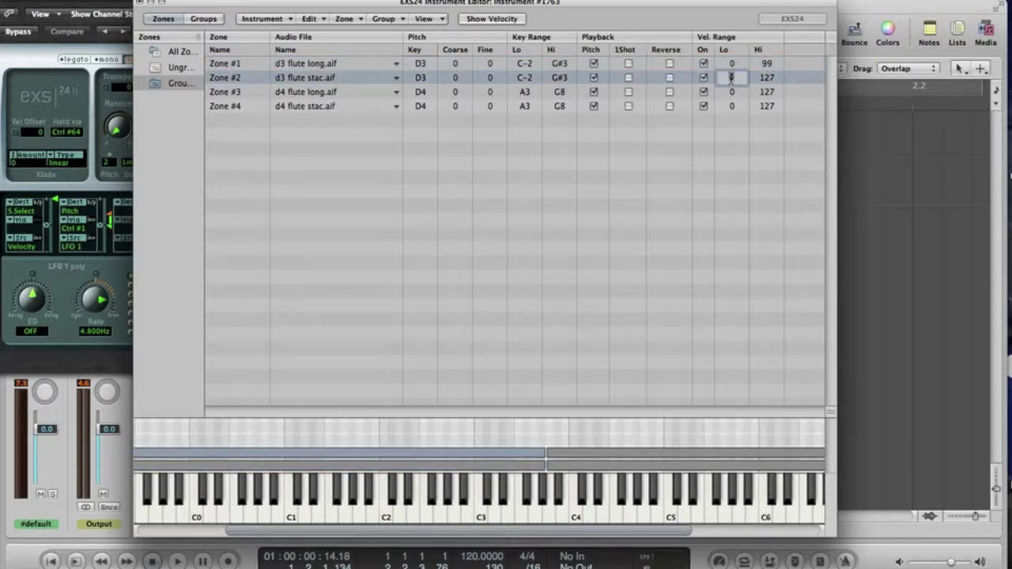
pyautogui.write('100')
pyautogui.press('Return')
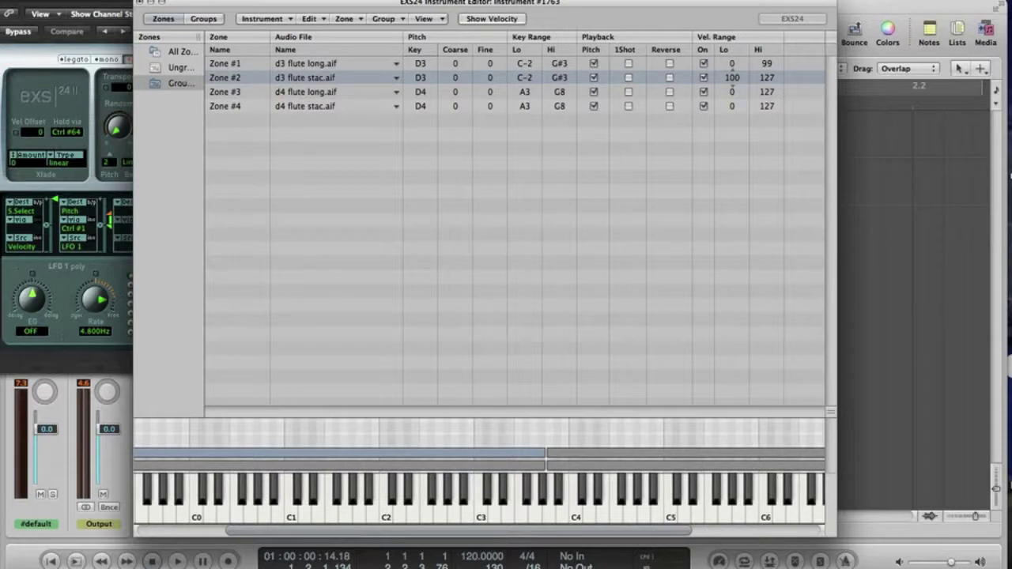
pyautogui.click(770, 96)
pyautogui.doubleClick(767, 92)
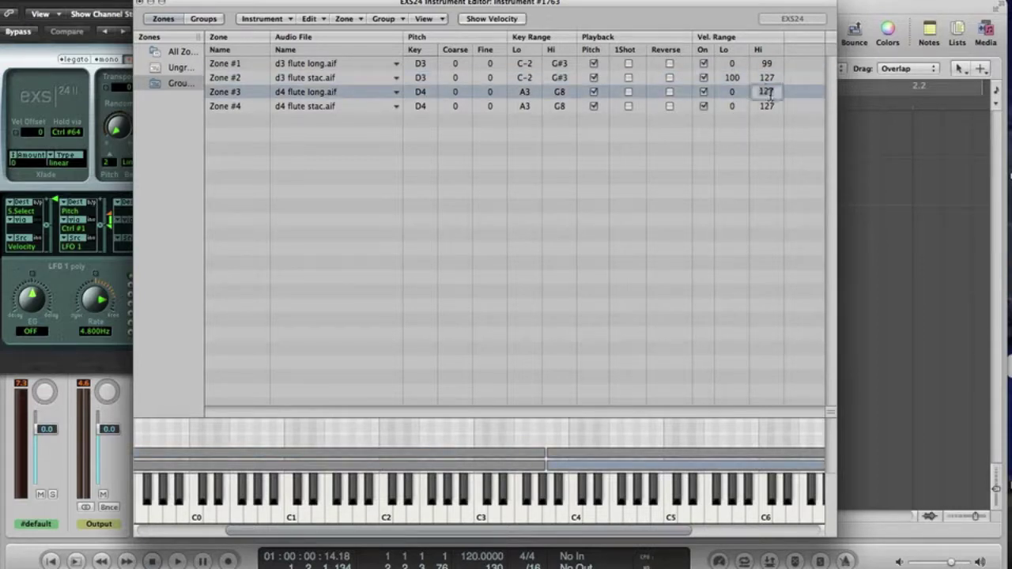
pyautogui.write('99')
pyautogui.press('Return')
pyautogui.click(731, 109)
pyautogui.doubleClick(731, 109)
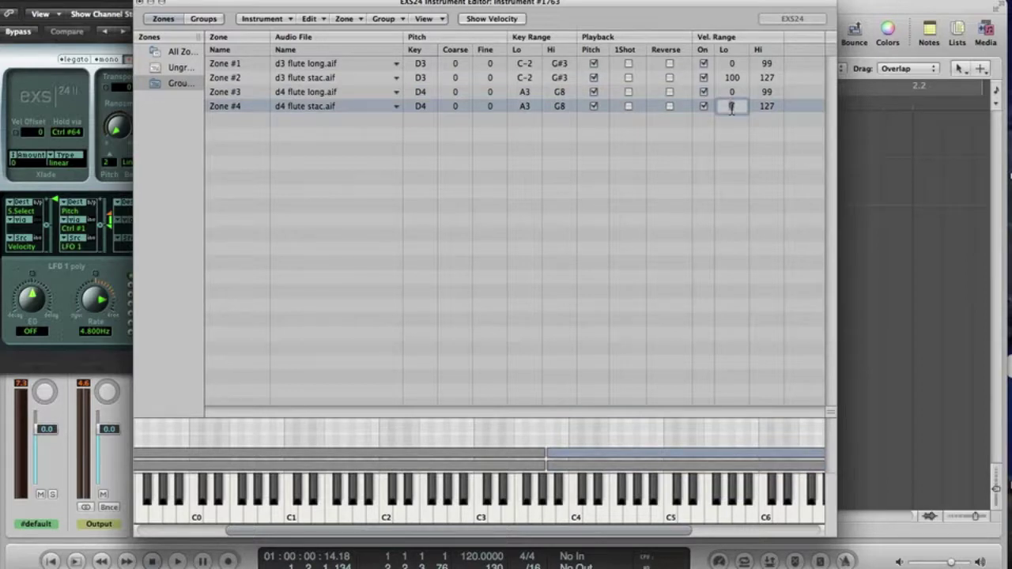
pyautogui.write('100')
pyautogui.press('Return')
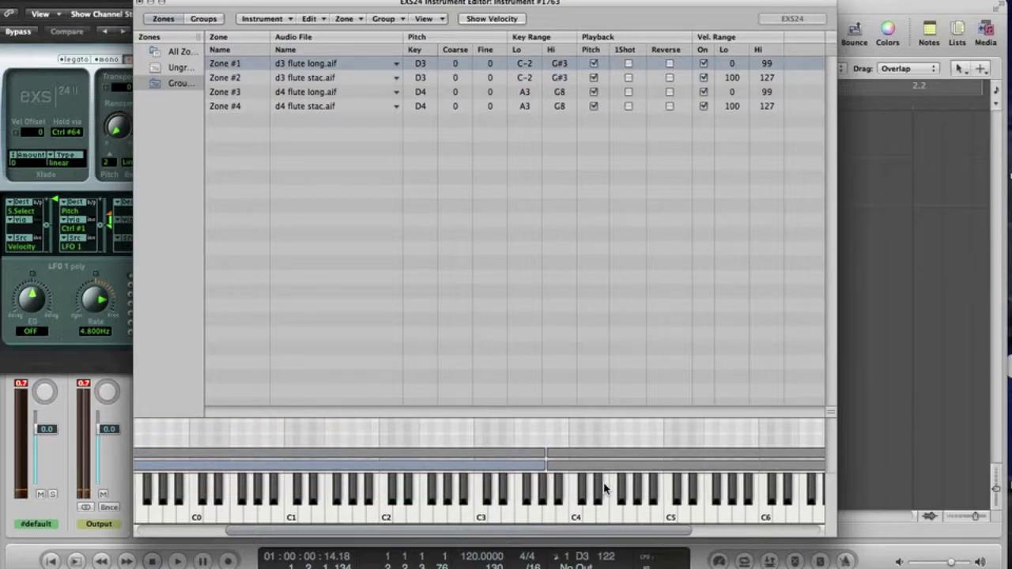
# Show the Zone: Loop columns and tick Loop On for Zone #1 (d3 flute long)
pyautogui.click(443, 19)
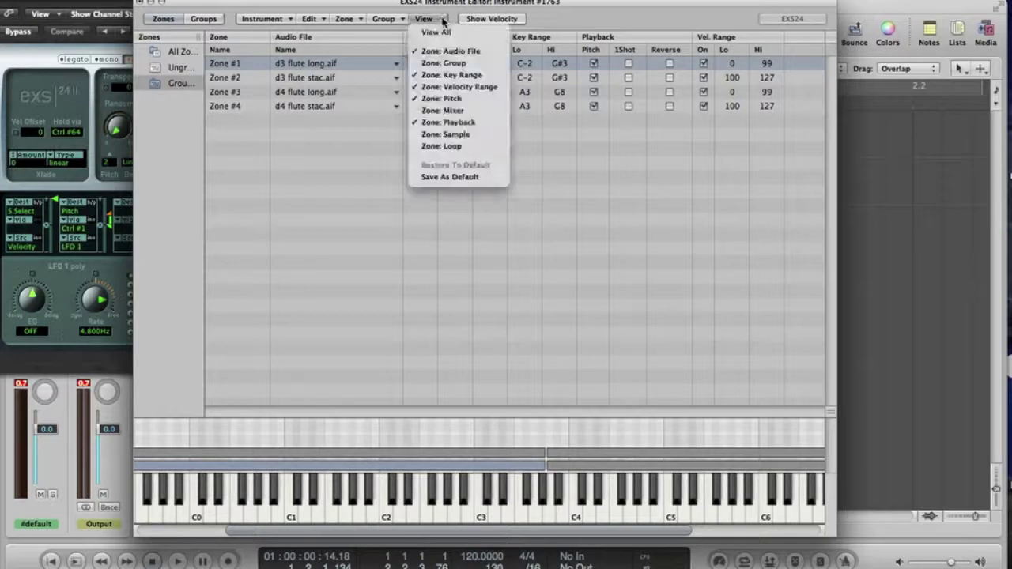
pyautogui.click(454, 148)
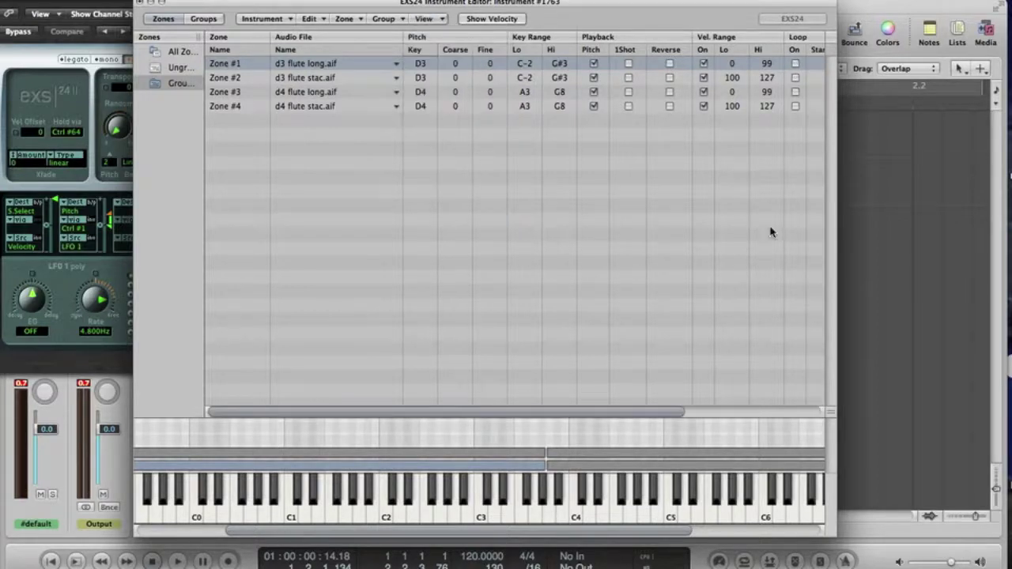
pyautogui.hscroll(2, 655, 286)
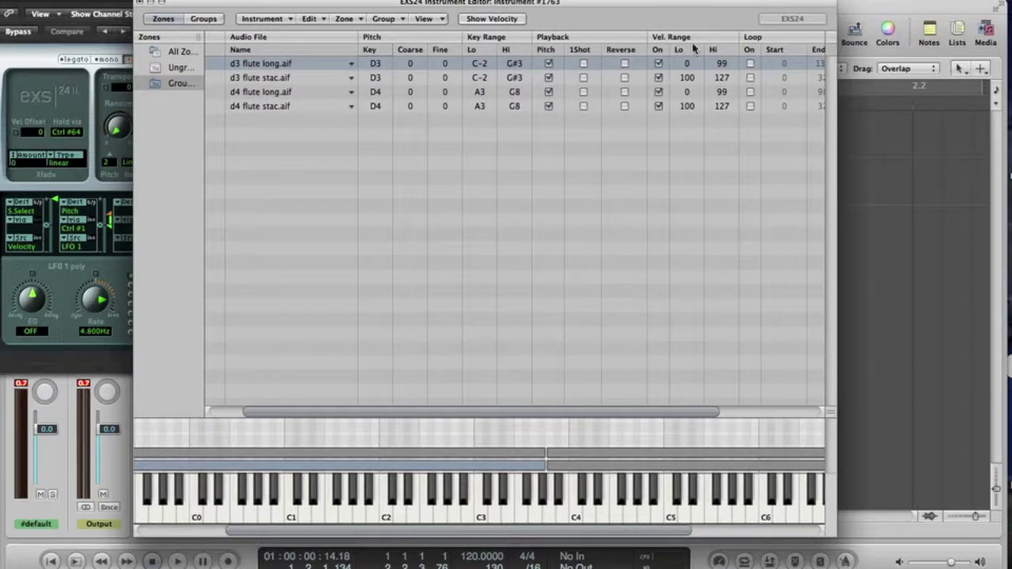
pyautogui.click(751, 63)
pyautogui.hscroll(3, 706, 194)
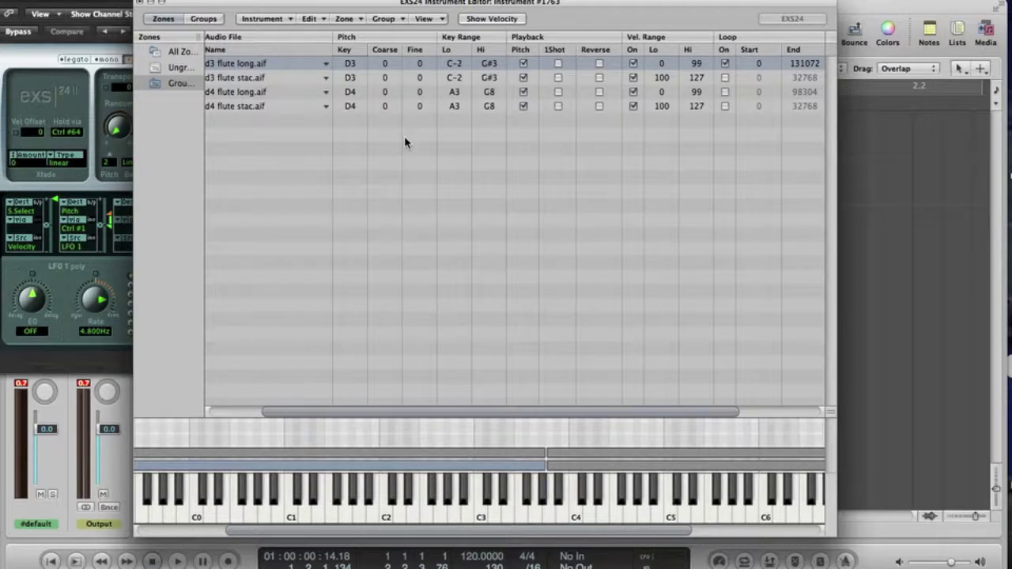
pyautogui.hscroll(-6, 346, 185)
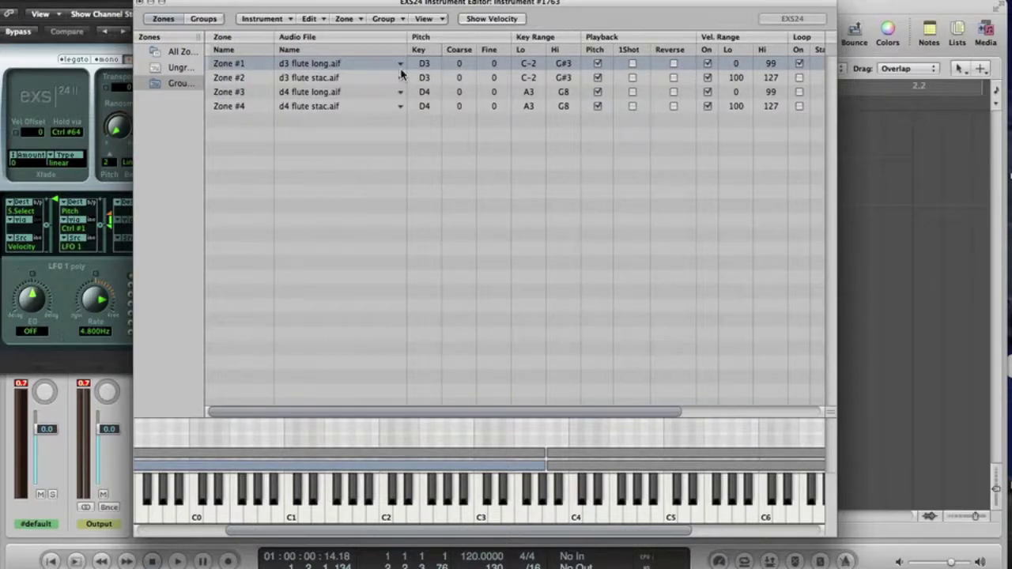
# Open d3 flute long in the Sample Editor and enlarge it to show both channels
pyautogui.click(400, 64)
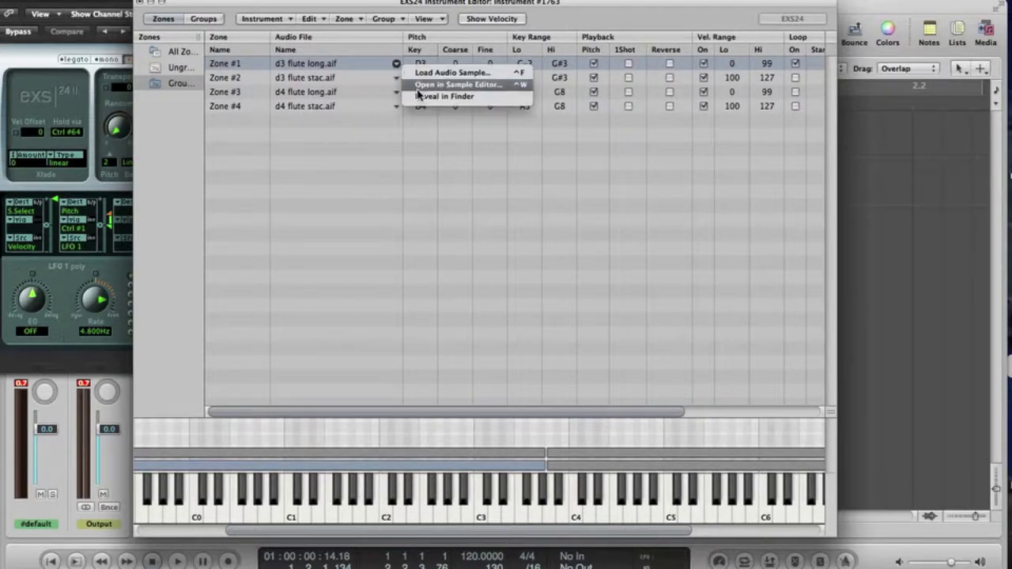
pyautogui.click(418, 88)
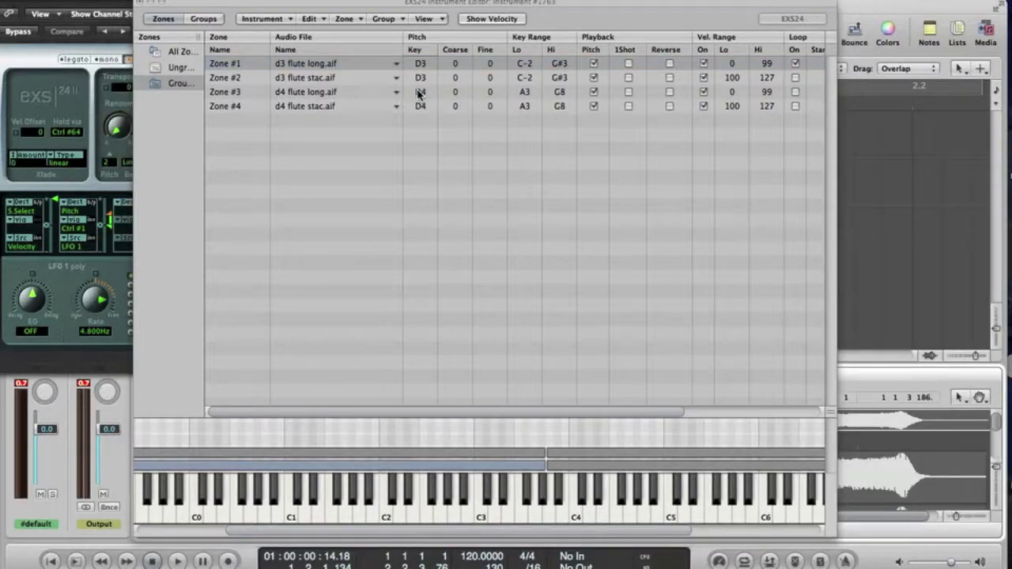
pyautogui.click(150, 3)
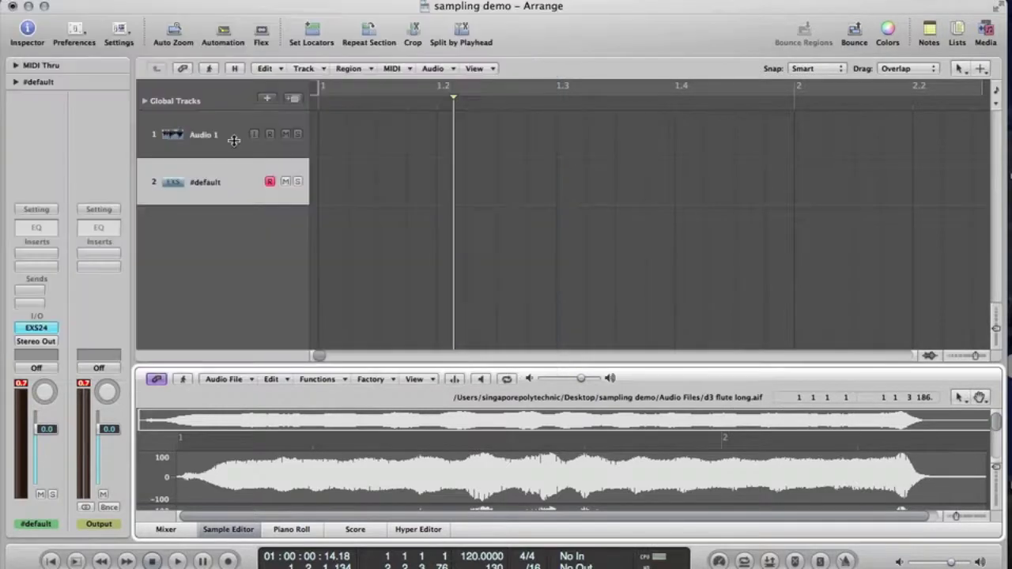
pyautogui.click(598, 171)
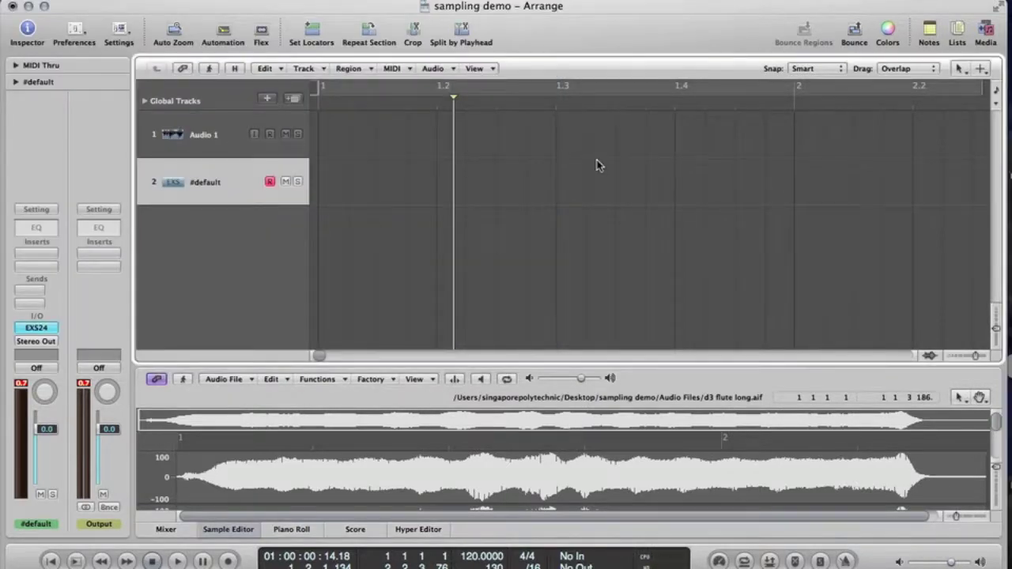
pyautogui.moveTo(684, 365); pyautogui.dragTo(683, 185)
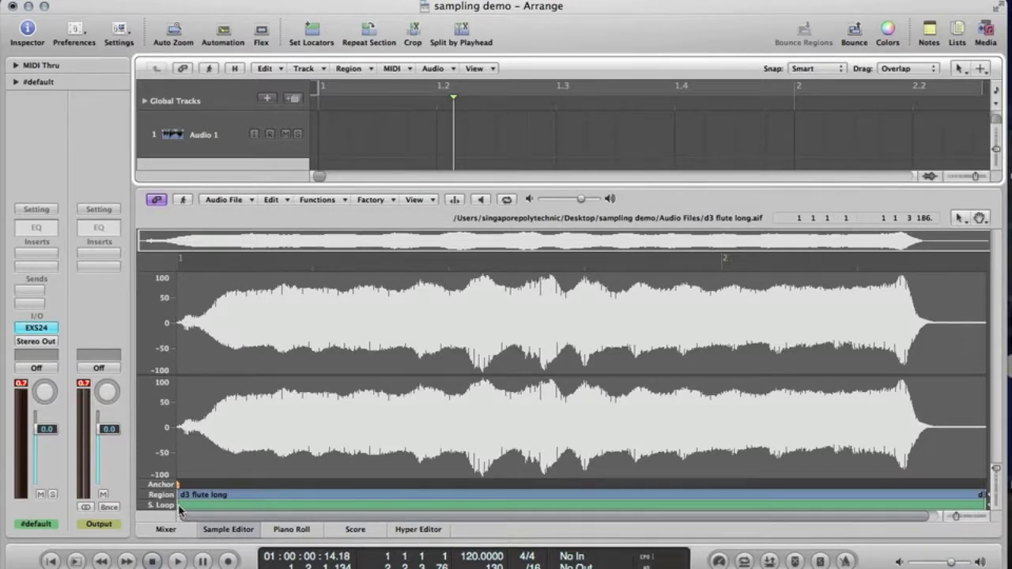
# Select the sustained section near the sample's end and convert it to the sample loop
pyautogui.click(286, 201)
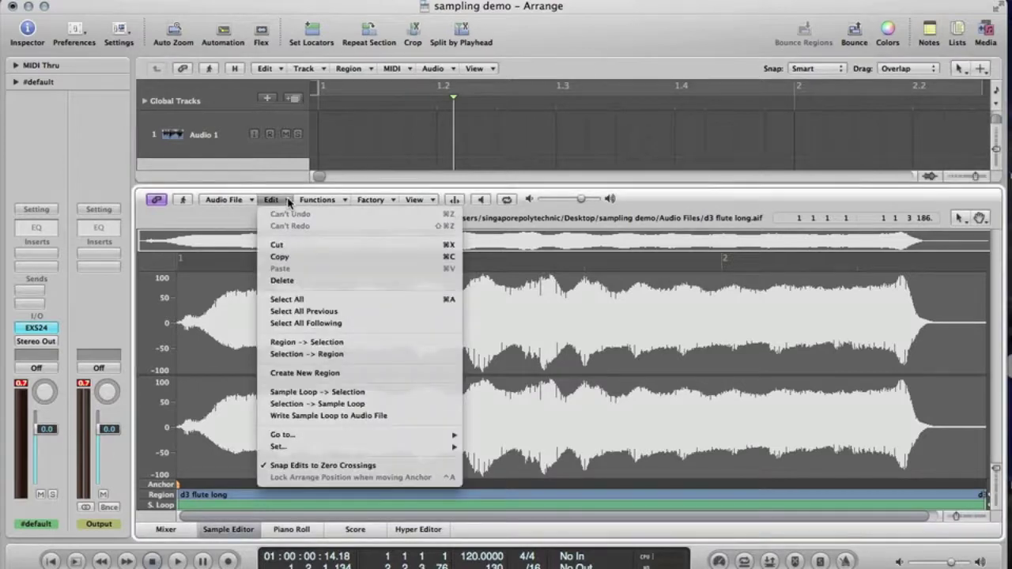
pyautogui.click(632, 267)
pyautogui.moveTo(668, 348); pyautogui.dragTo(864, 348)
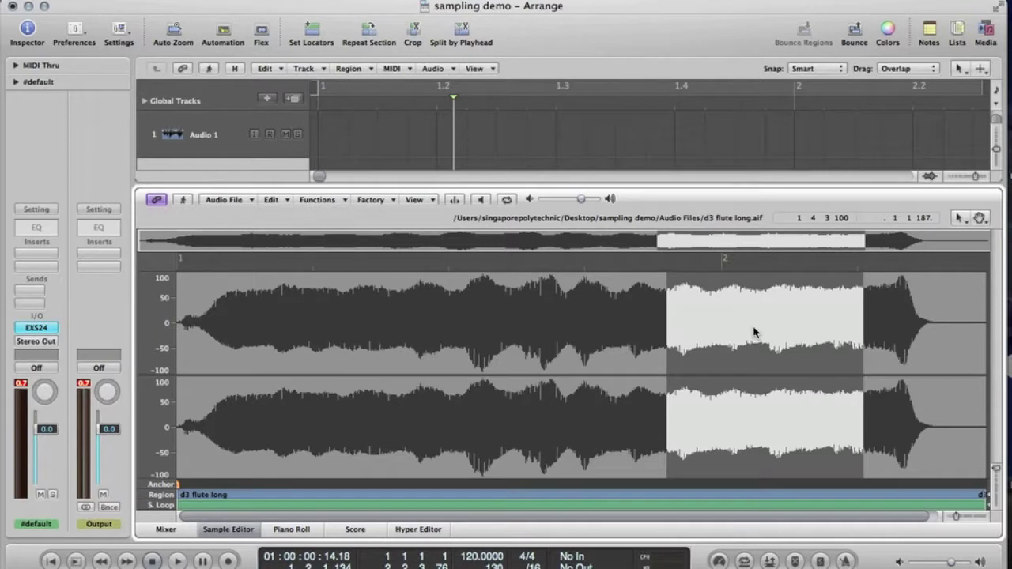
pyautogui.click(281, 202)
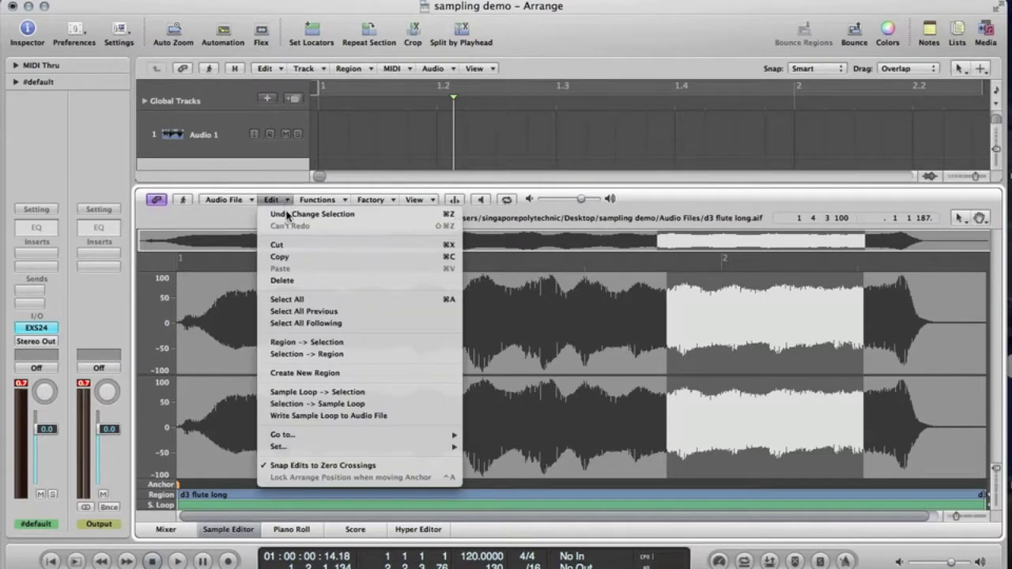
pyautogui.click(327, 405)
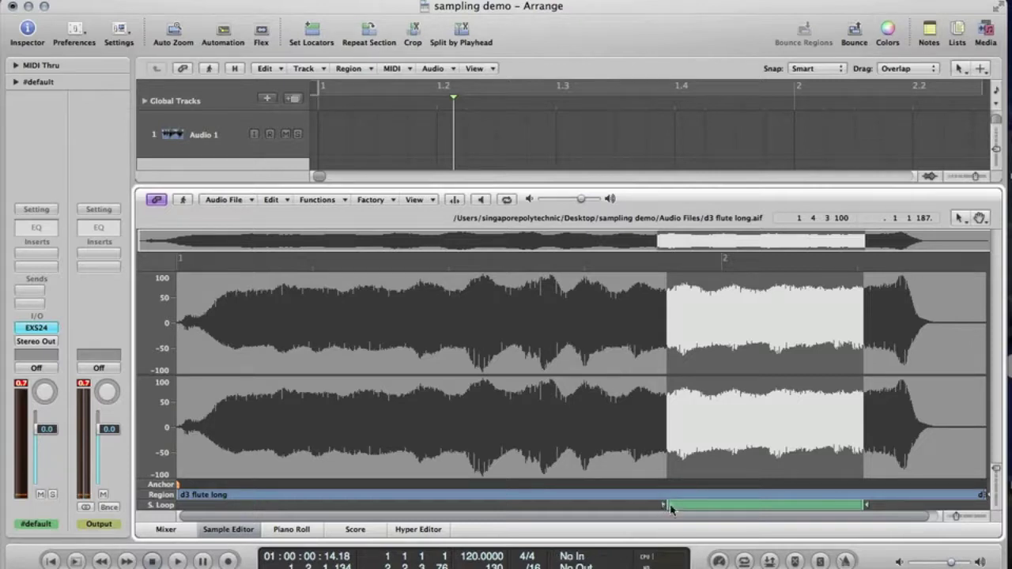
# Fine-tune the S. Loop start and end markers to a short steady stretch before the decay
pyautogui.moveTo(670, 504); pyautogui.dragTo(714, 510)
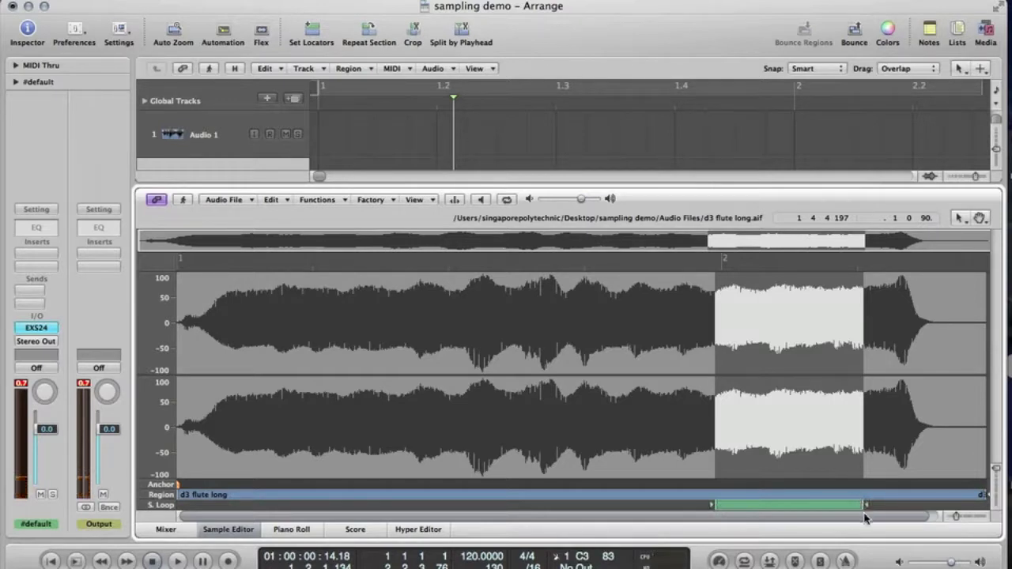
pyautogui.moveTo(864, 507); pyautogui.dragTo(846, 510)
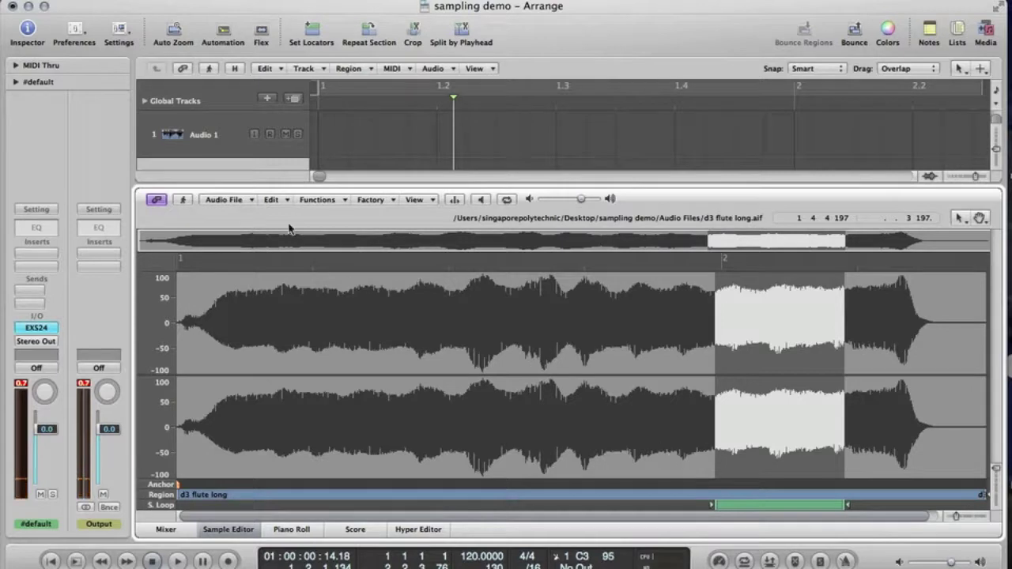
pyautogui.click(275, 200)
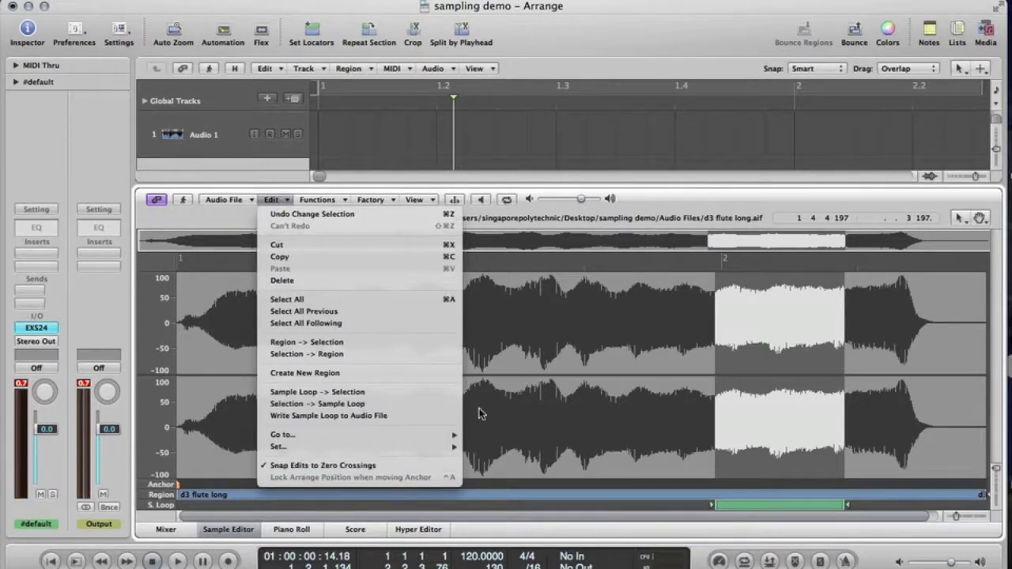
pyautogui.click(694, 325)
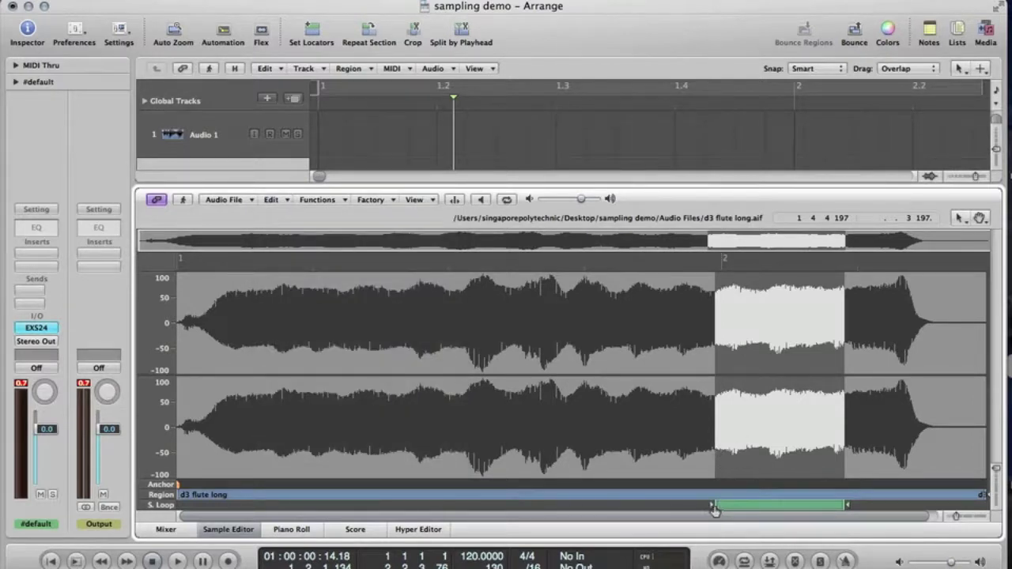
pyautogui.moveTo(716, 506); pyautogui.dragTo(728, 510)
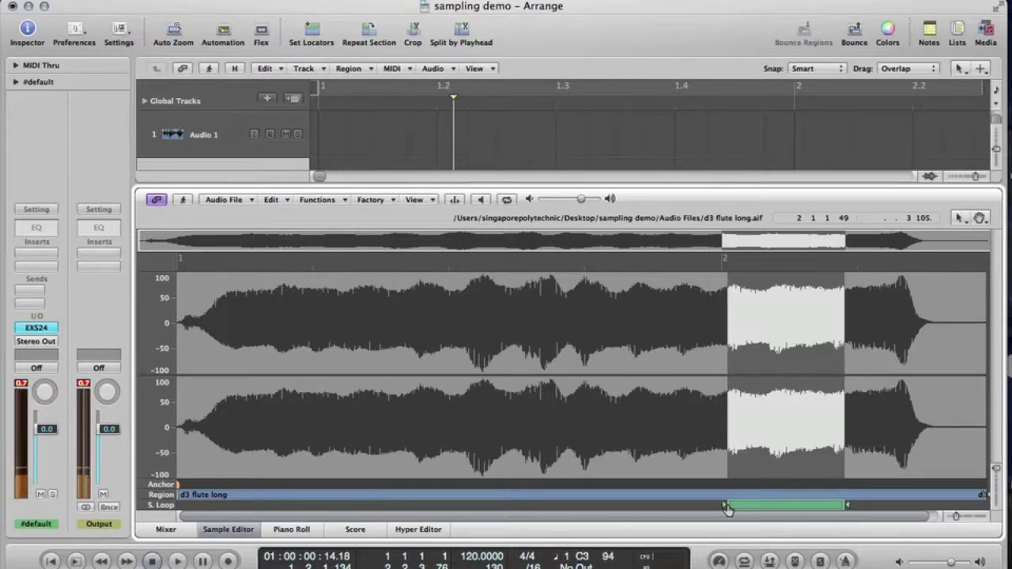
pyautogui.moveTo(846, 506); pyautogui.dragTo(833, 509)
pyautogui.moveTo(727, 506); pyautogui.dragTo(709, 508)
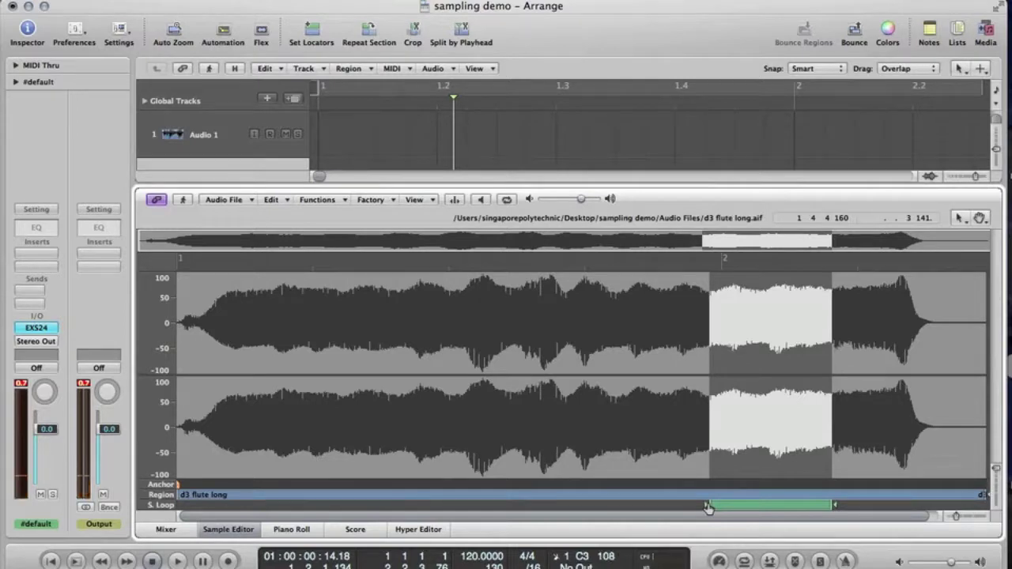
# Write the sample loop into the d3 flute long audio file
pyautogui.click(288, 203)
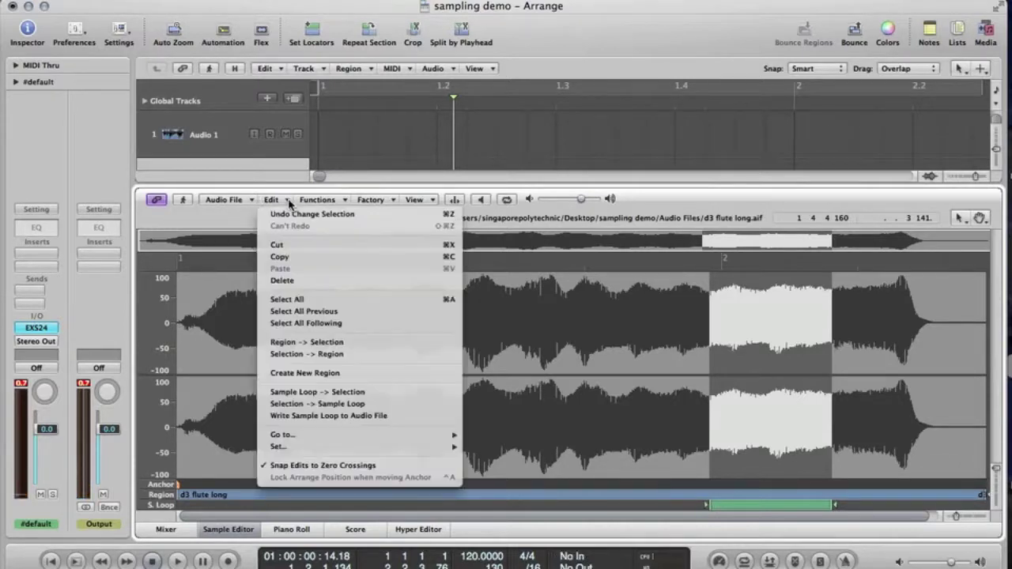
pyautogui.click(324, 419)
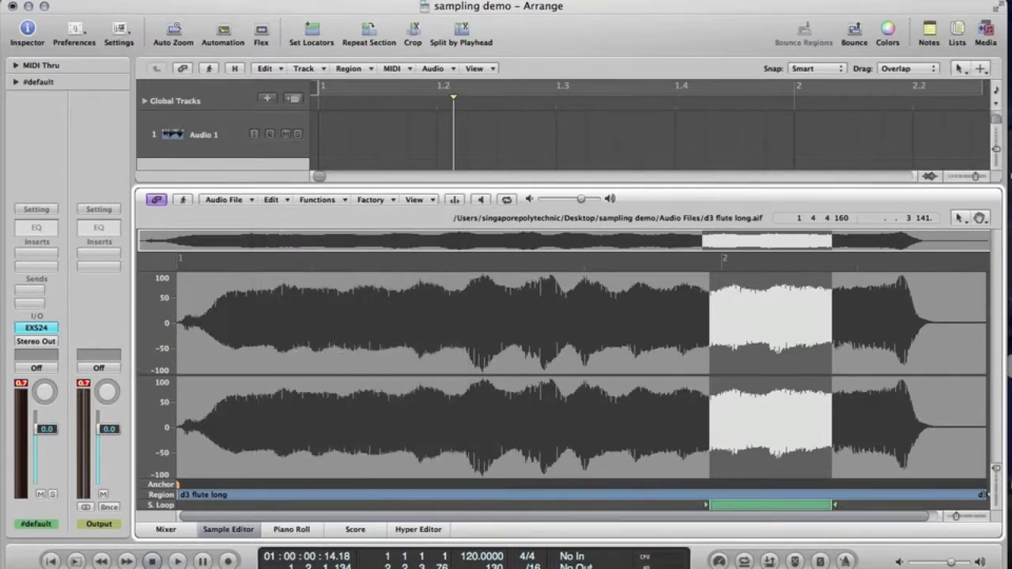
pyautogui.click(956, 566)
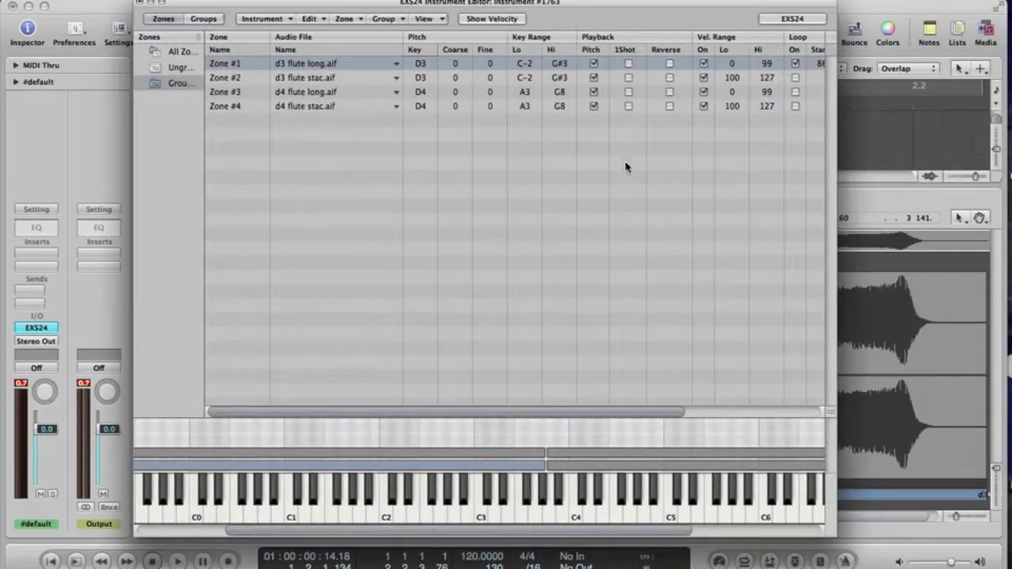
# Set Zone #1's loop XFade to 1000
pyautogui.hscroll(5, 676, 79)
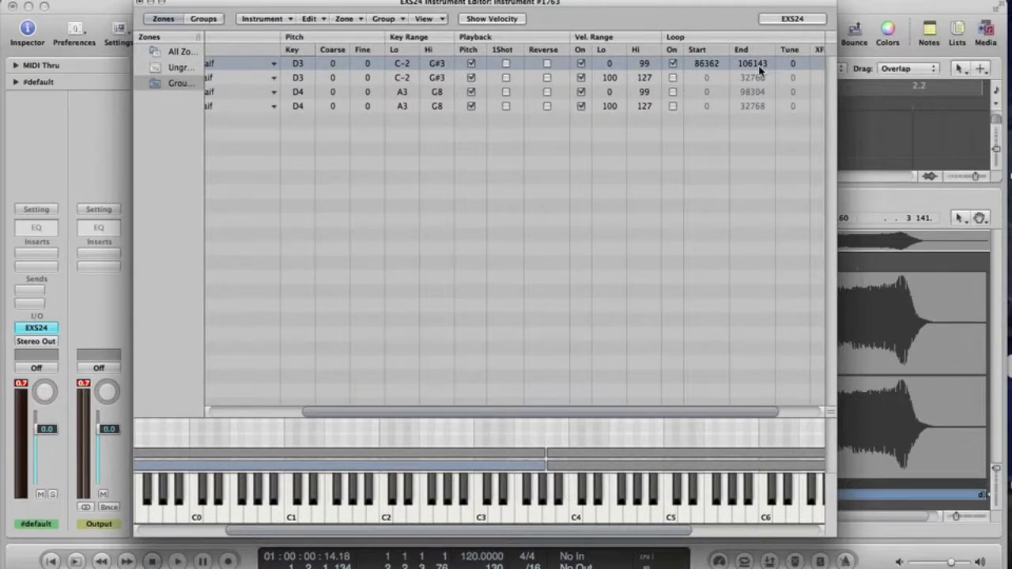
pyautogui.moveTo(759, 70)
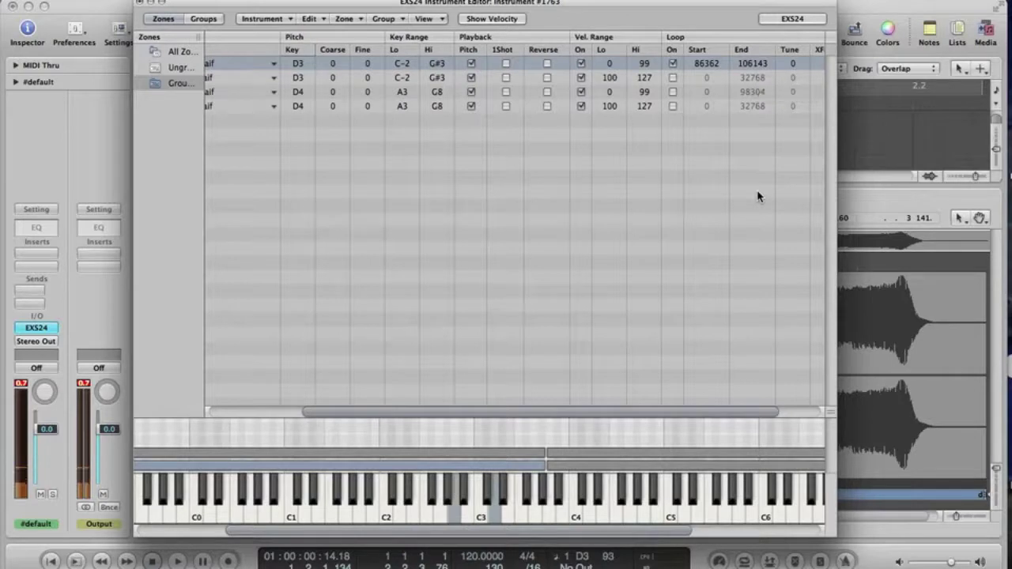
pyautogui.hscroll(2, 750, 150)
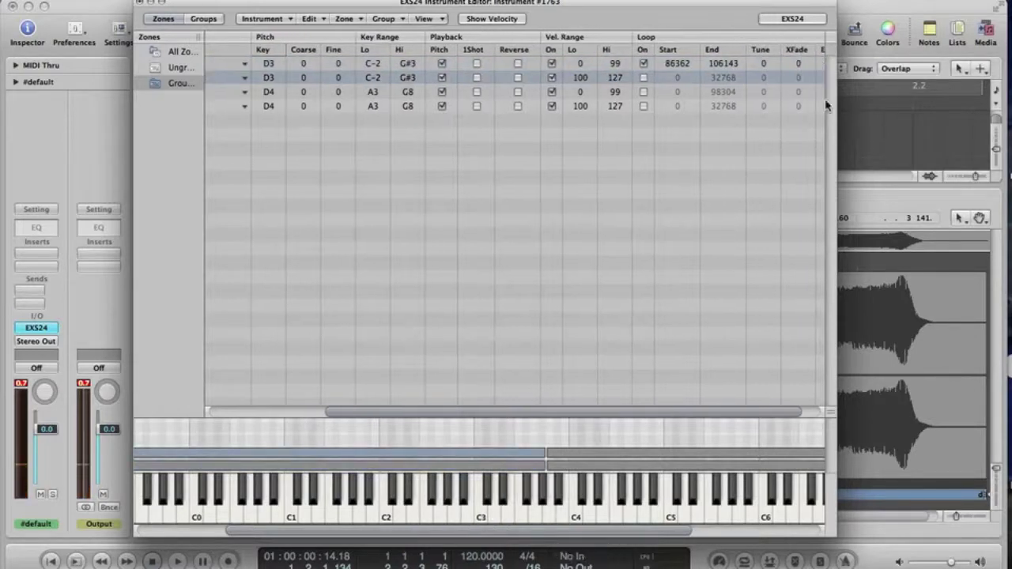
pyautogui.click(735, 65)
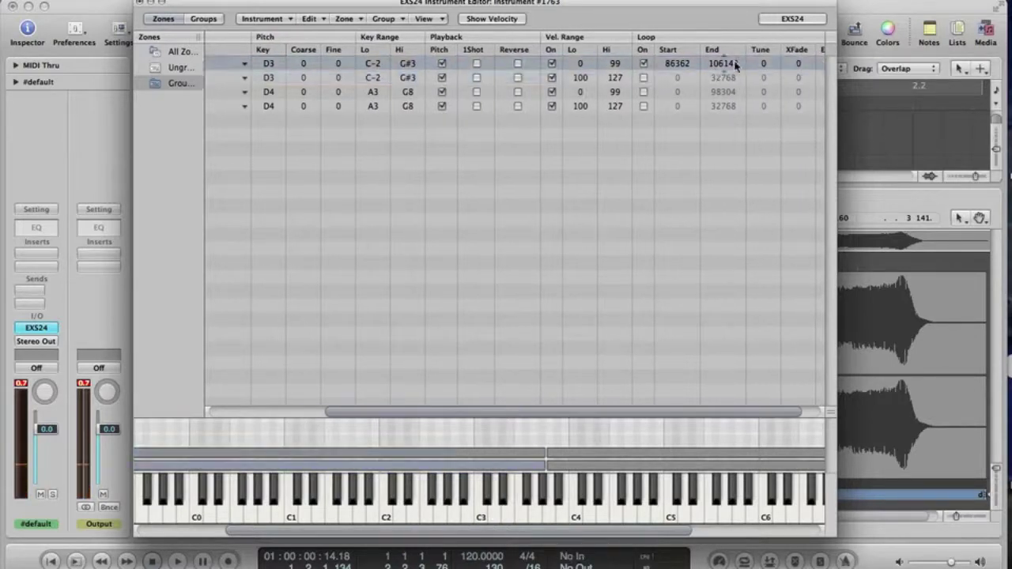
pyautogui.doubleClick(799, 64)
pyautogui.write('1000')
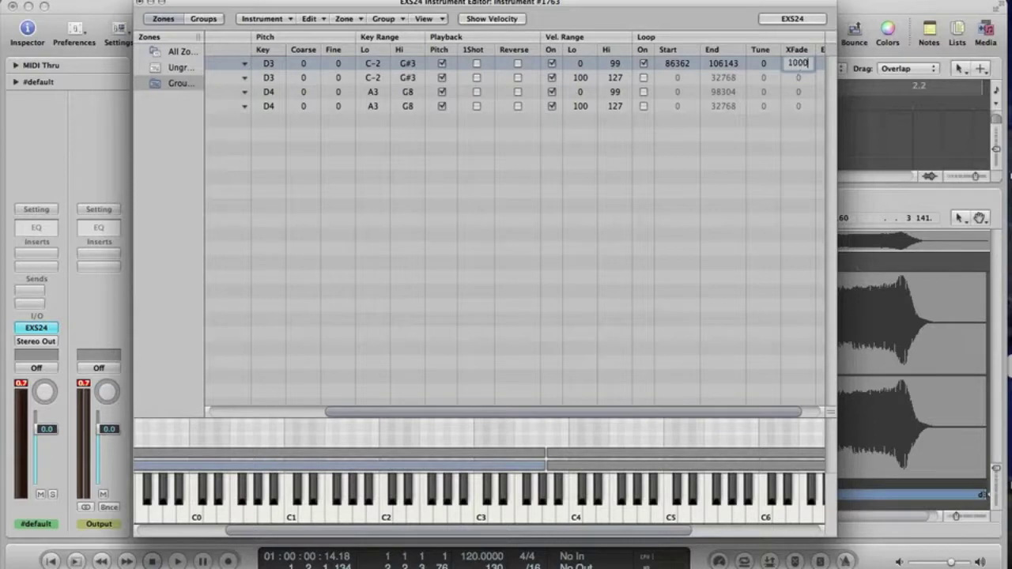
pyautogui.press('Return')
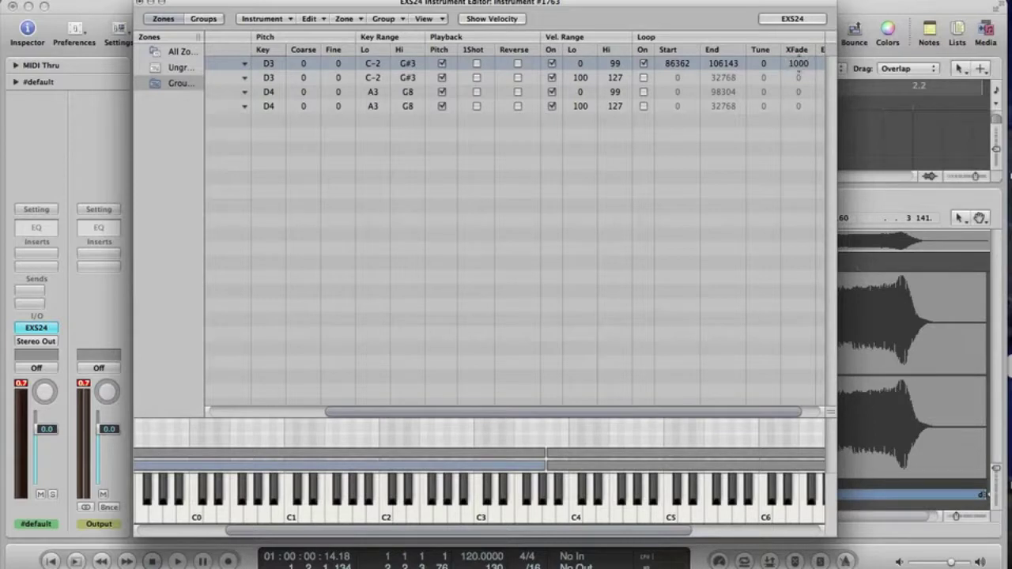
pyautogui.click(787, 24)
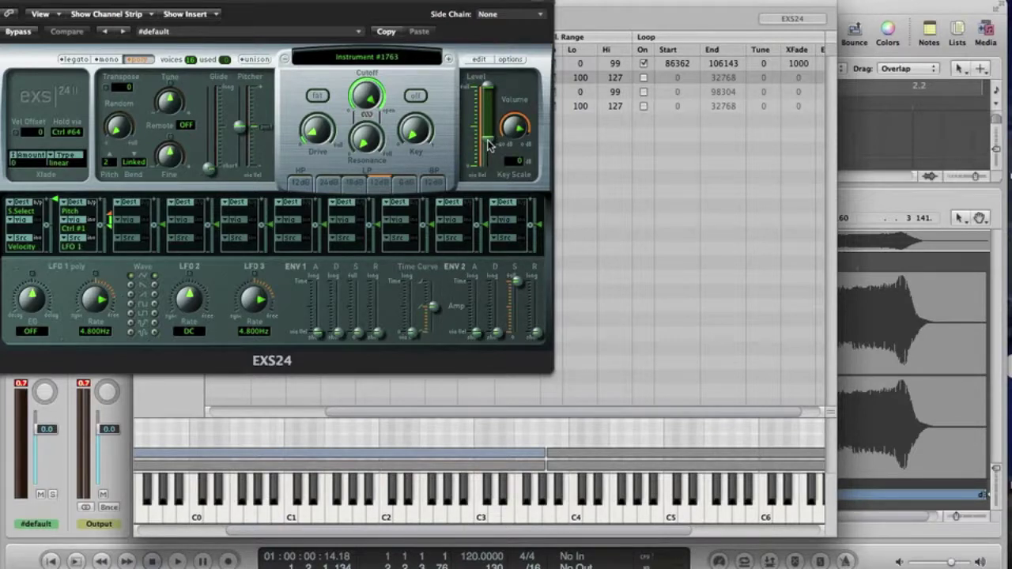
# Raise the lower end of the Level via Vel slider to -8 dB
pyautogui.moveTo(488, 144); pyautogui.dragTo(493, 108)
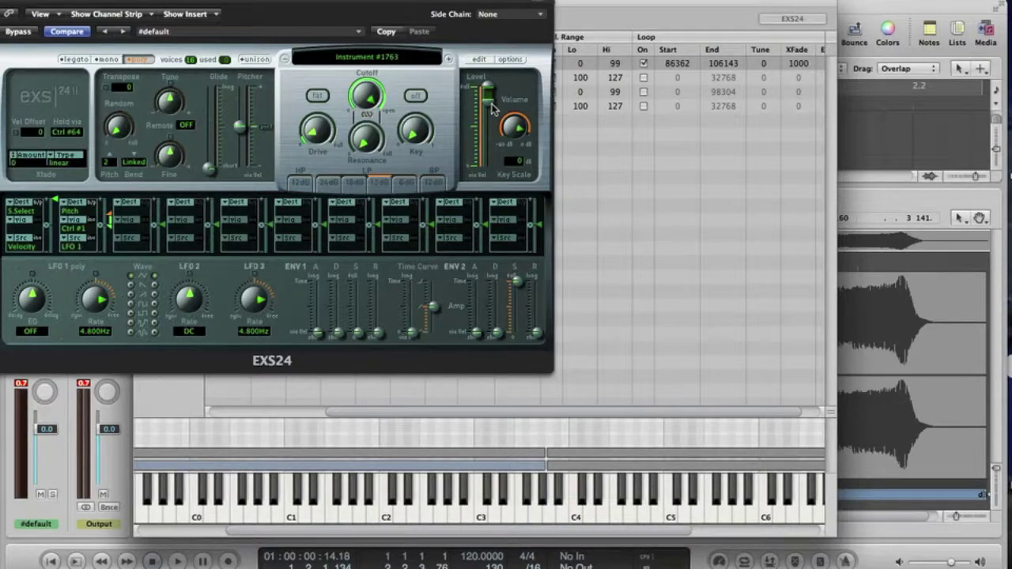
pyautogui.click(622, 30)
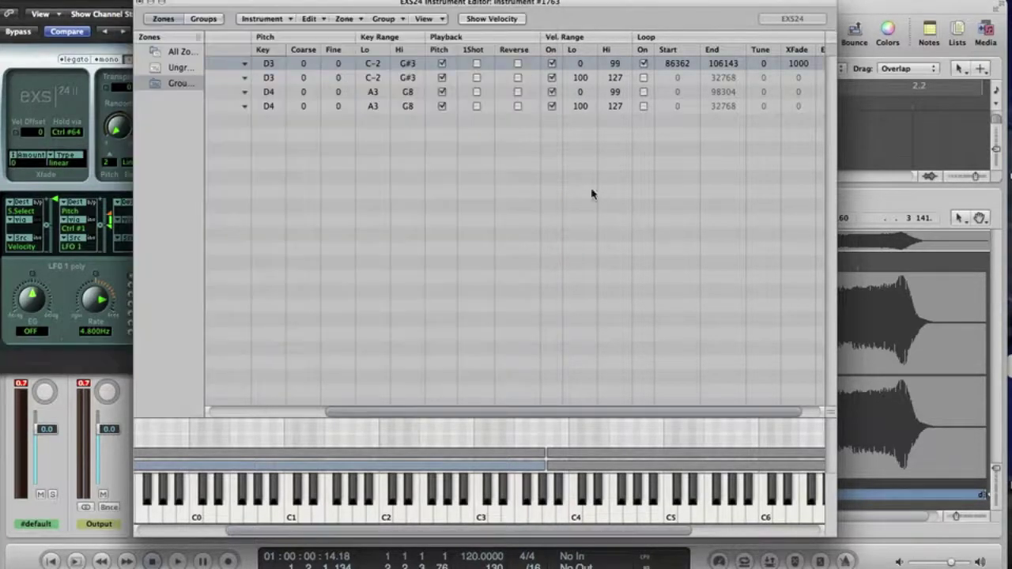
# Glance at the group commands and Group #2 (C-2 to G8), then return to the four flute zones
pyautogui.click(395, 22)
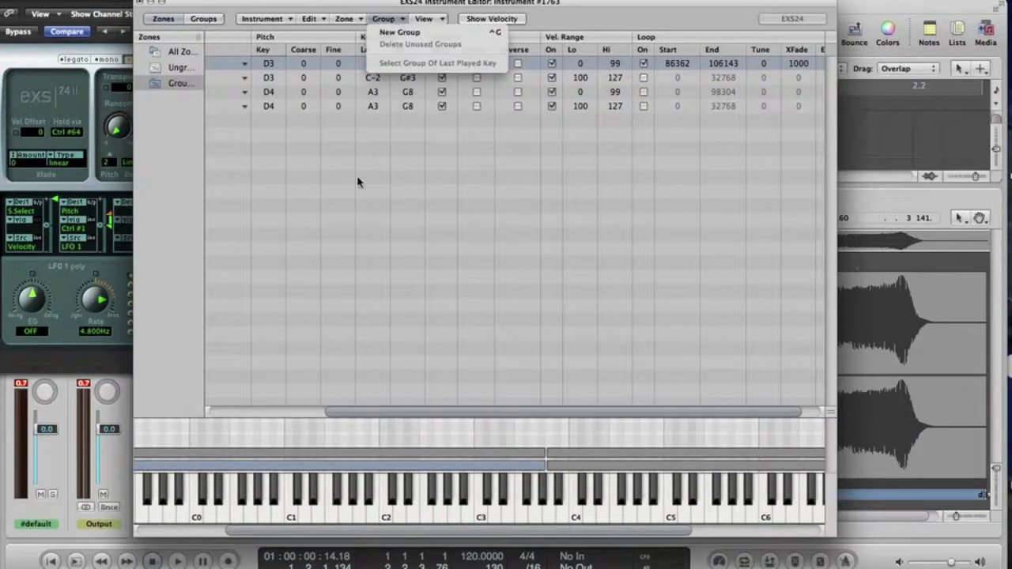
pyautogui.click(351, 175)
pyautogui.click(204, 22)
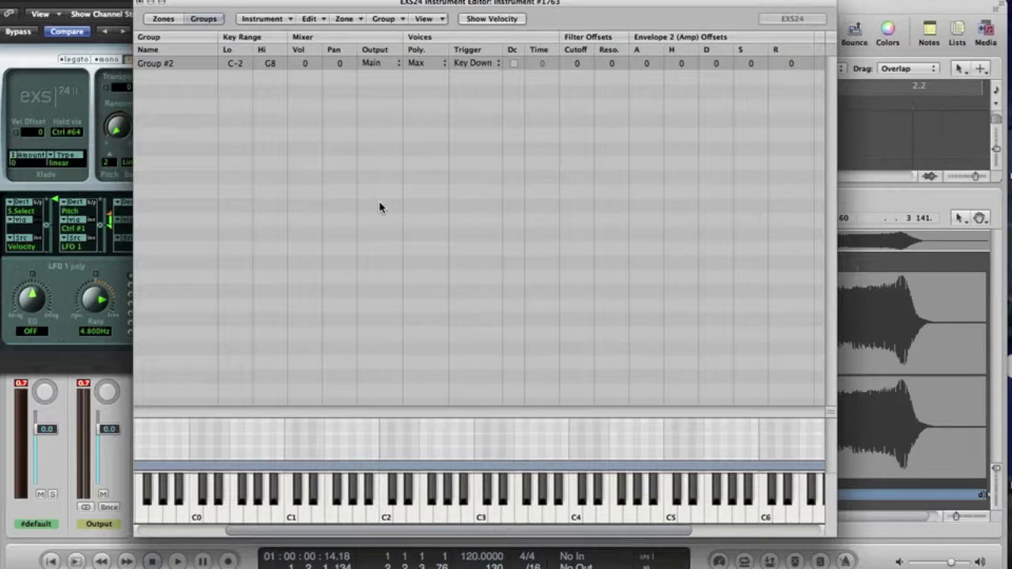
pyautogui.click(165, 19)
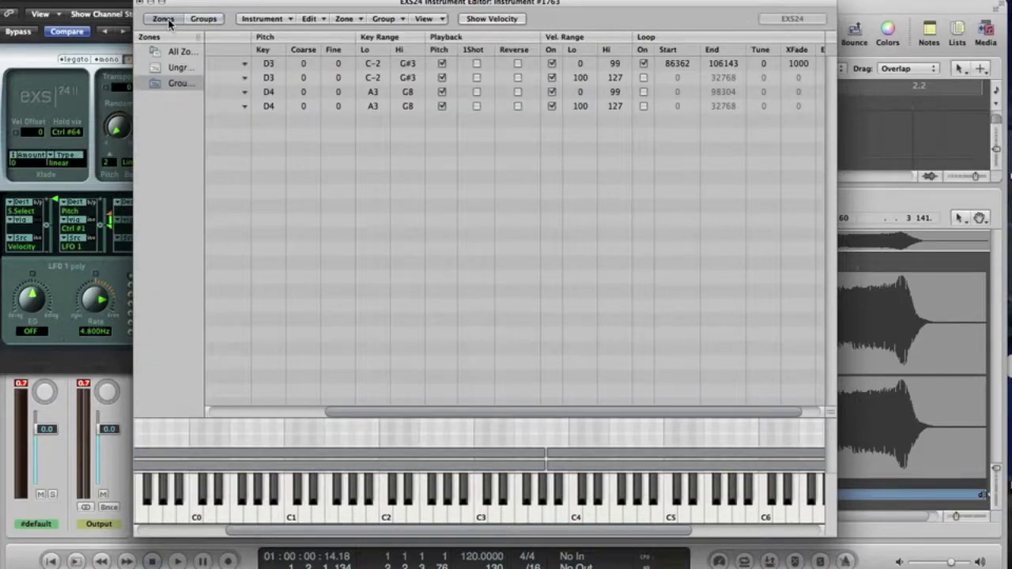